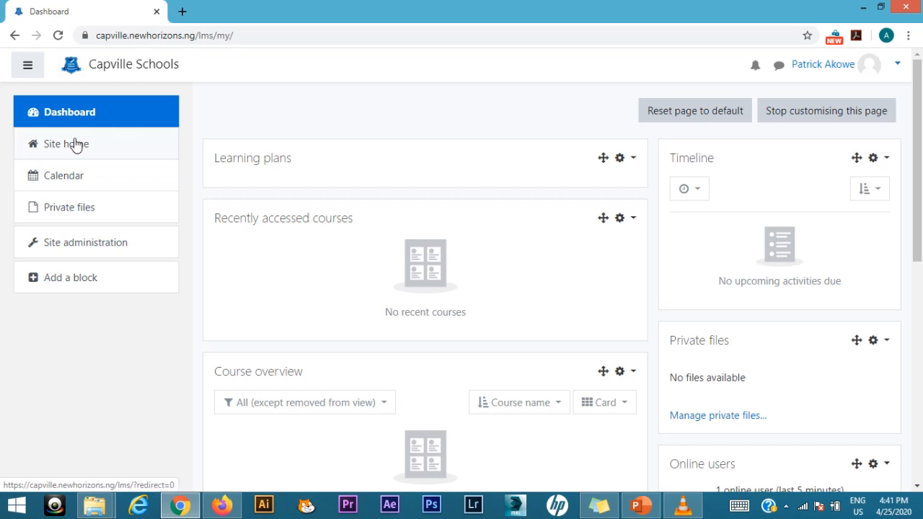
Step: Open the English Language course from the site home page
click(76, 144)
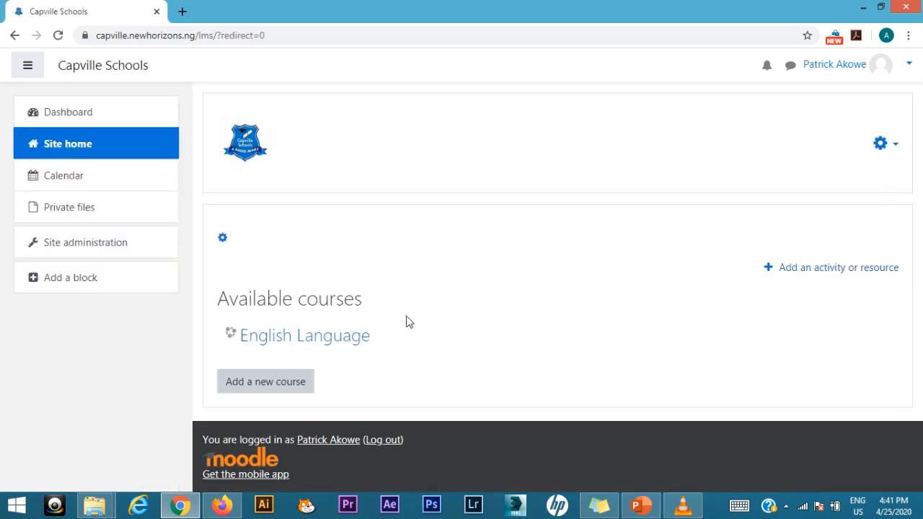
click(325, 336)
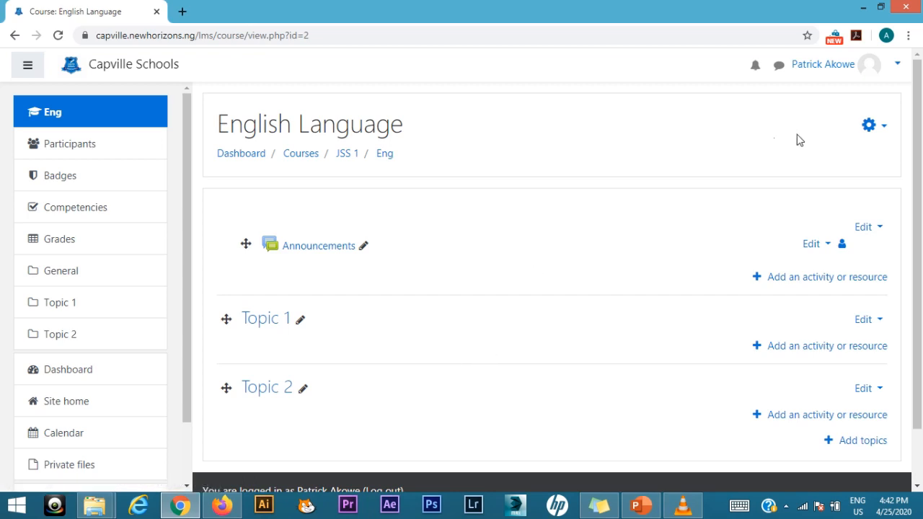
Step: Turn editing off for the English Language course and turn it back on
click(871, 126)
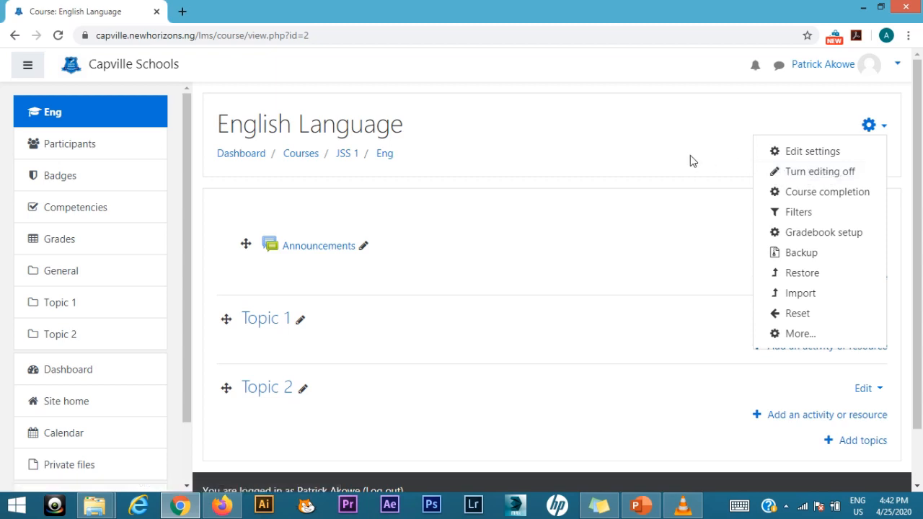
click(805, 173)
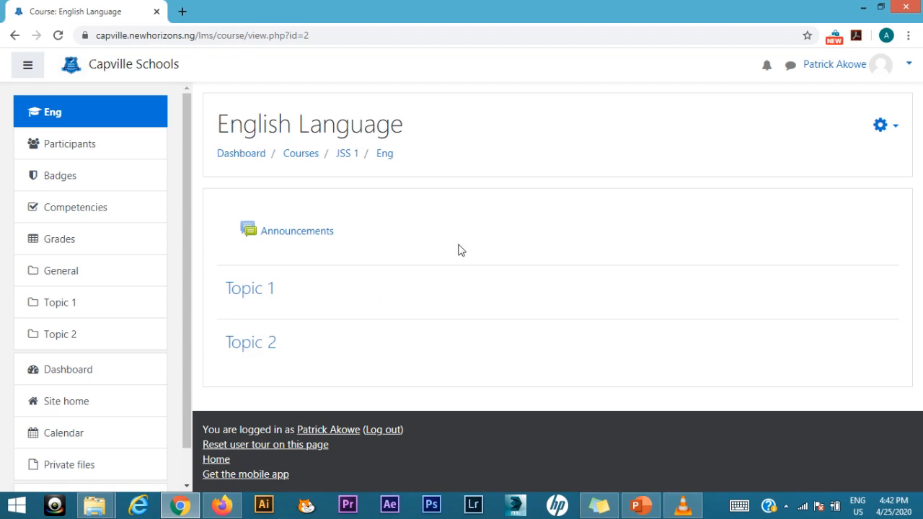
click(894, 129)
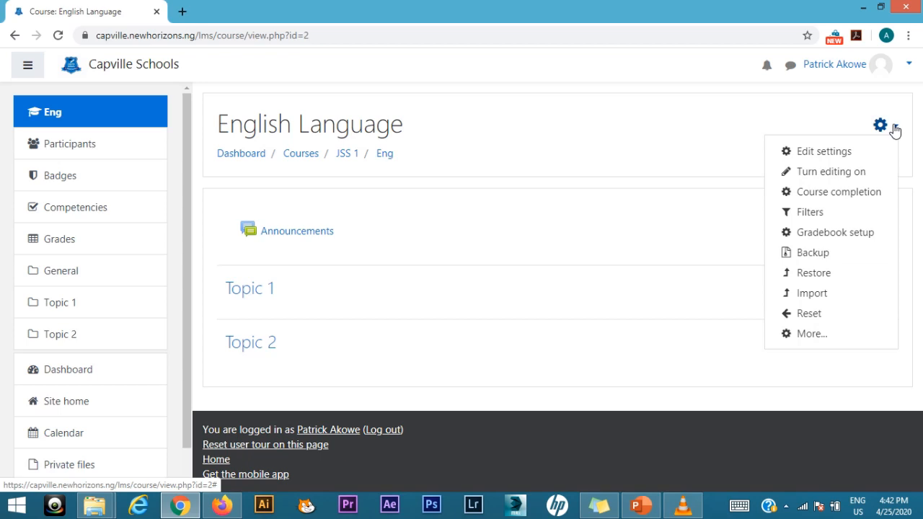
click(853, 178)
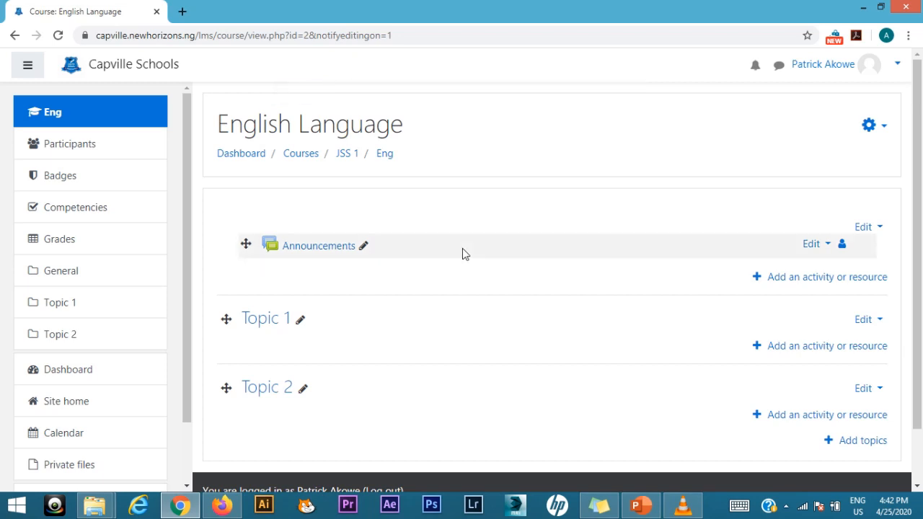
Step: Rename the Topic 1 section of the course as "Parts of Speech"
click(300, 321)
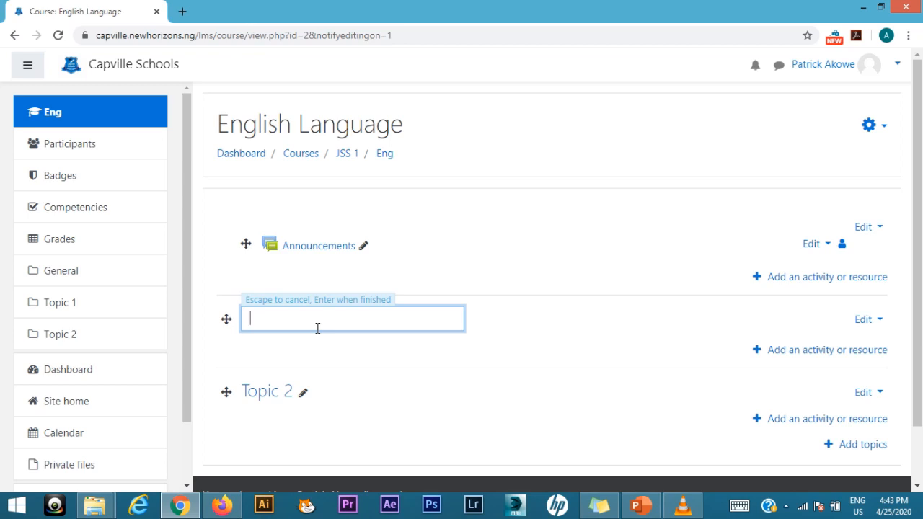
text(Parts of Speech)
key(Return)
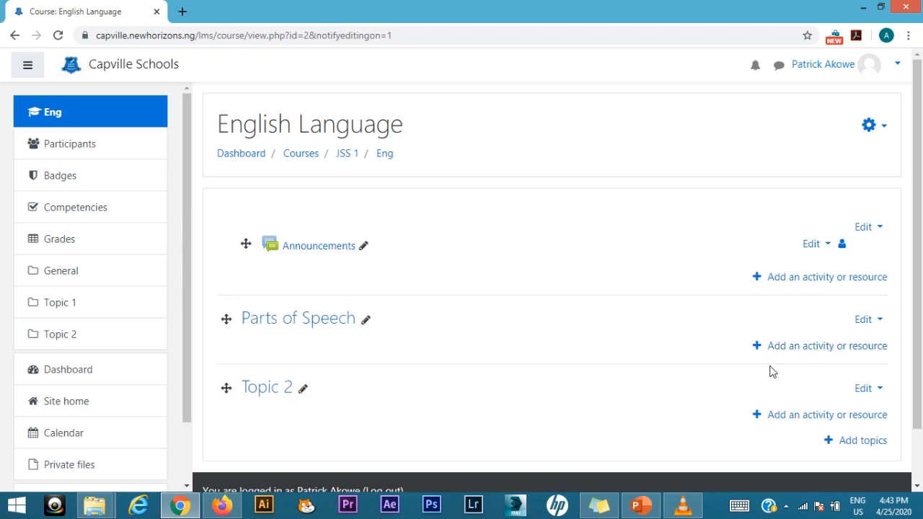
Step: Open the activity and resource chooser for the Parts of Speech section and examine the available types, including the URL resource's description
click(821, 347)
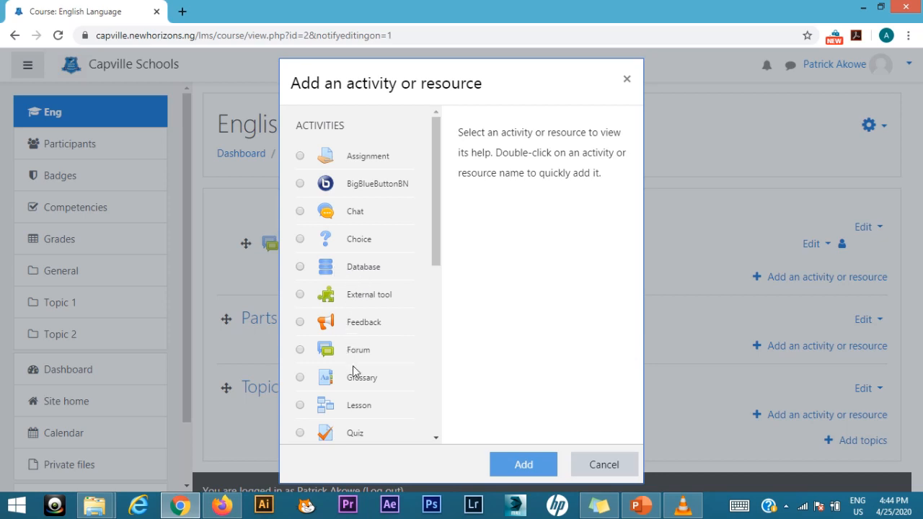
scroll(354, 364, down, 3)
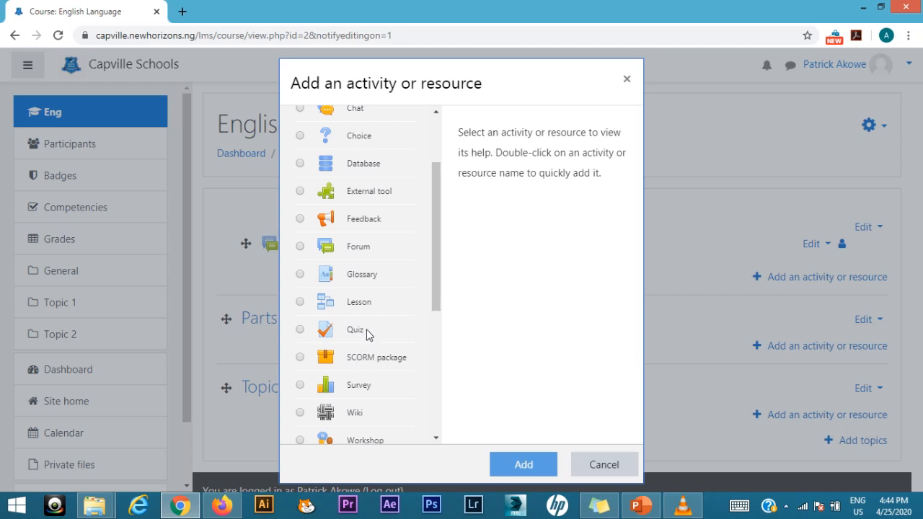
scroll(368, 335, up, 3)
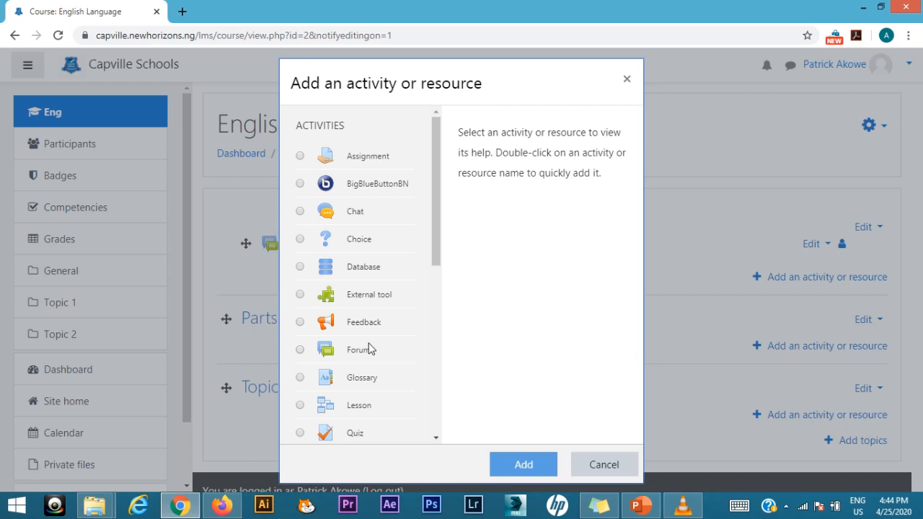
scroll(371, 335, down, 3)
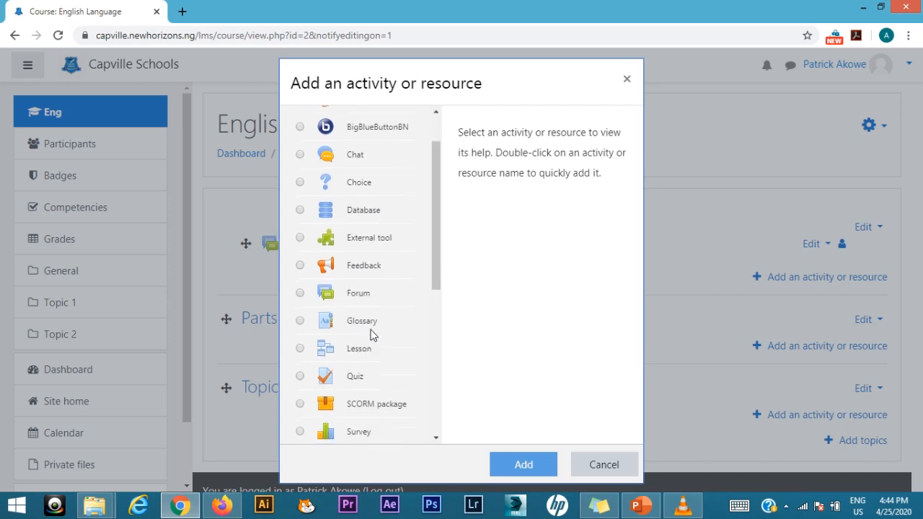
scroll(372, 332, down, 3)
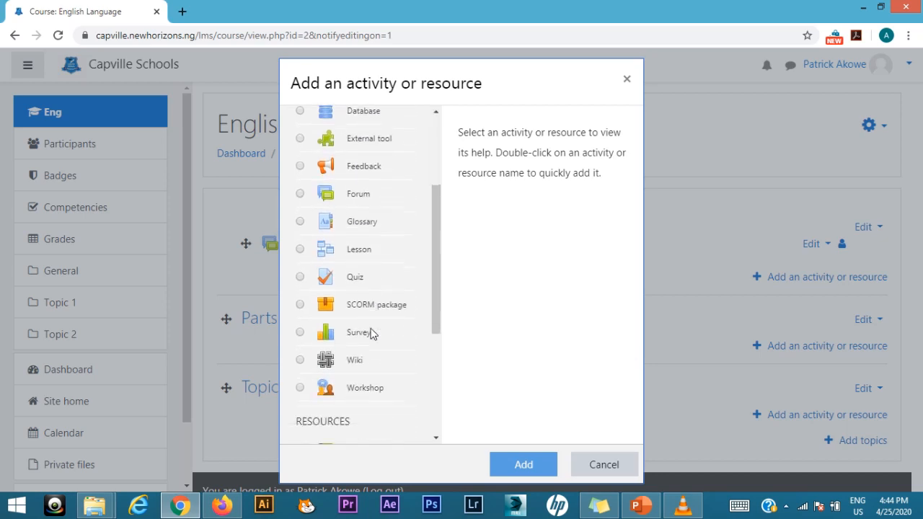
scroll(372, 331, down, 1)
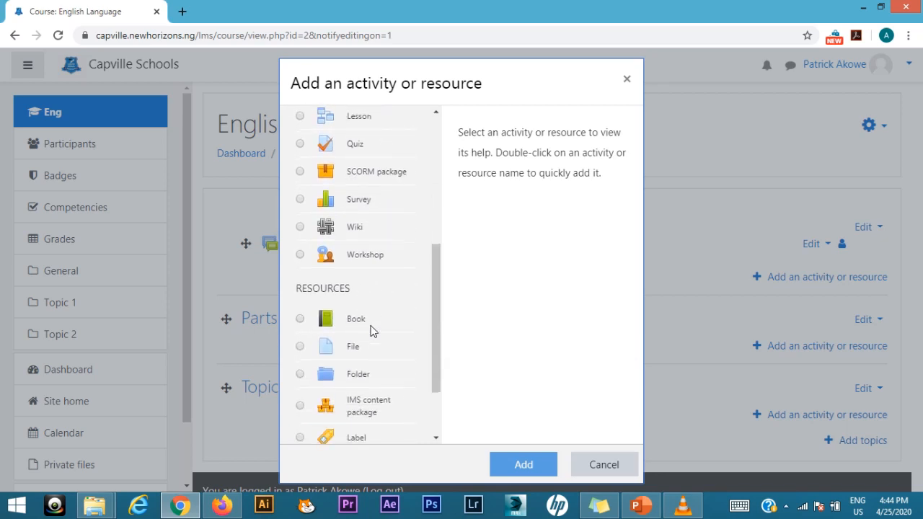
scroll(372, 331, down, 1)
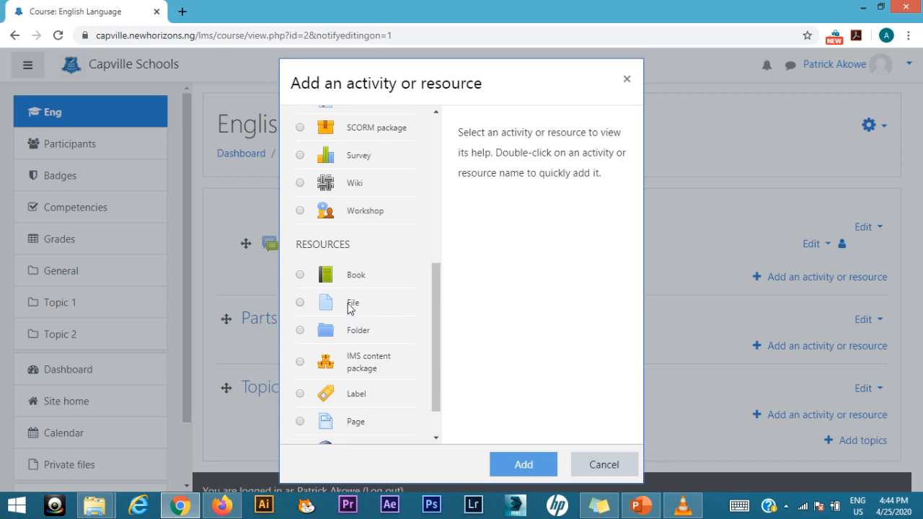
scroll(375, 324, down, 1)
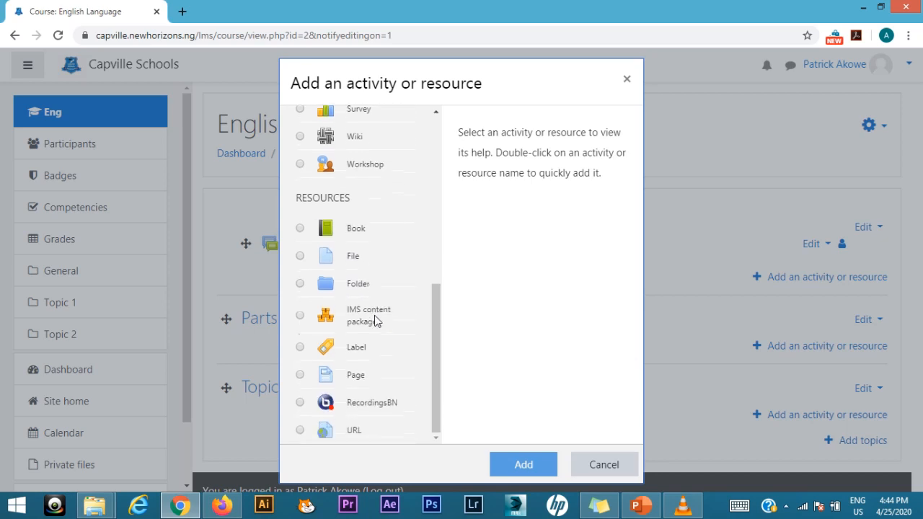
click(354, 430)
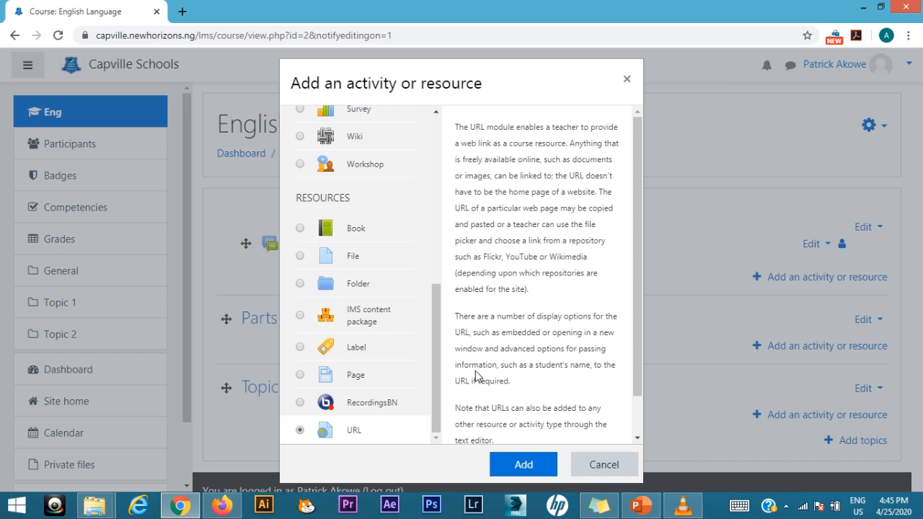
Step: Add a BigBlueButtonBN activity to the Parts of Speech section
scroll(365, 283, up, 2)
scroll(365, 287, up, 3)
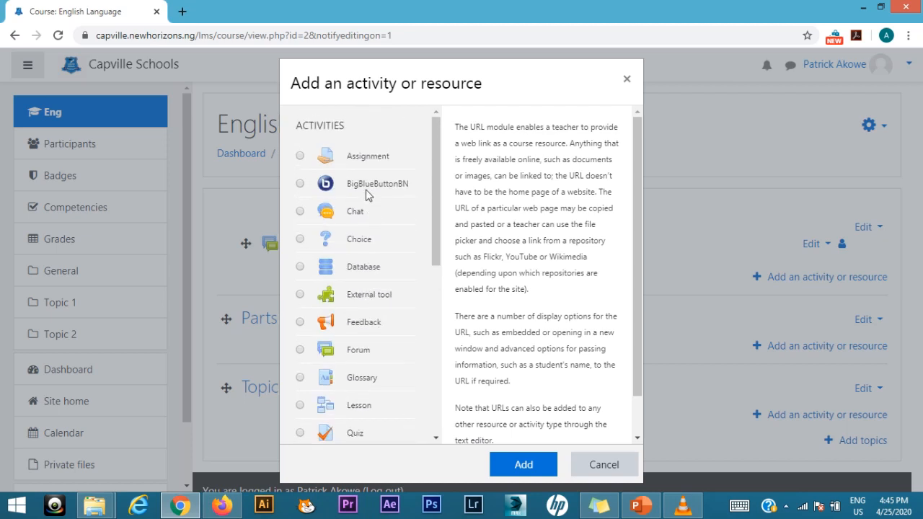
click(366, 189)
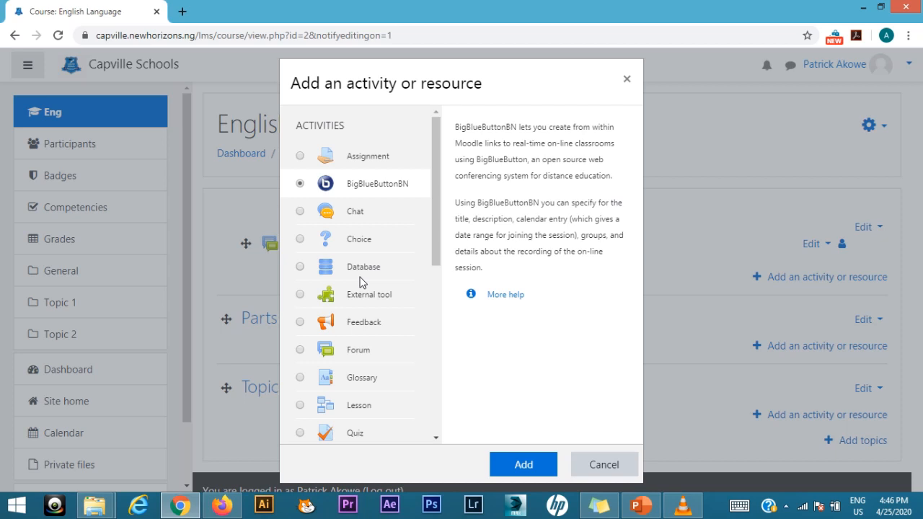
click(525, 464)
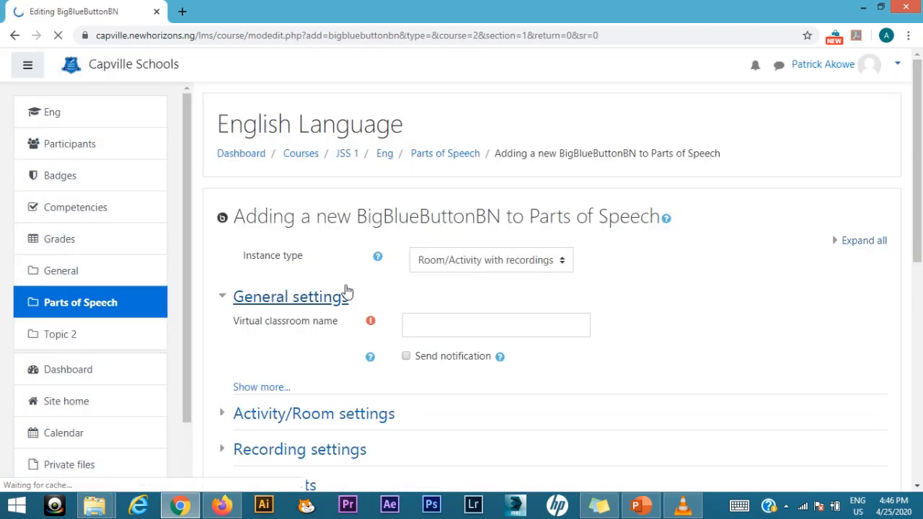
Step: Check the instance type options of the new activity, keeping Room/Activity with recordings
scroll(497, 303, down, 1)
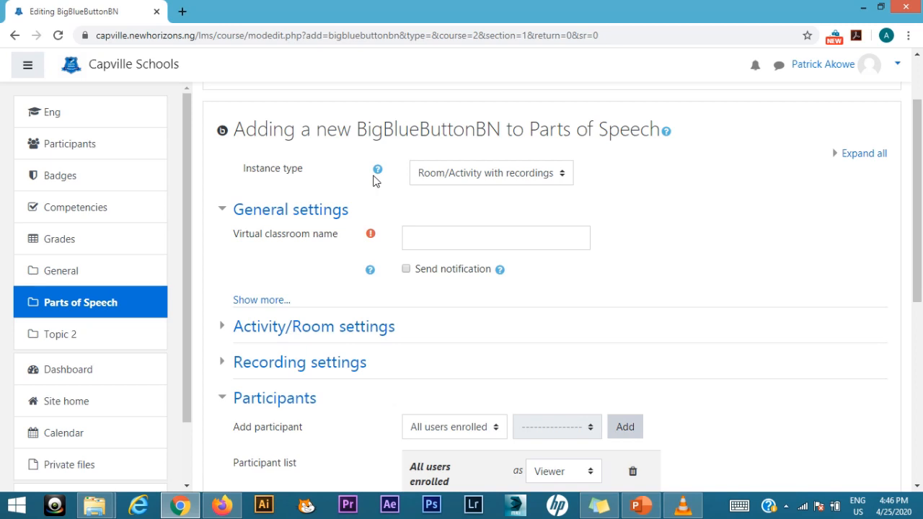
click(490, 179)
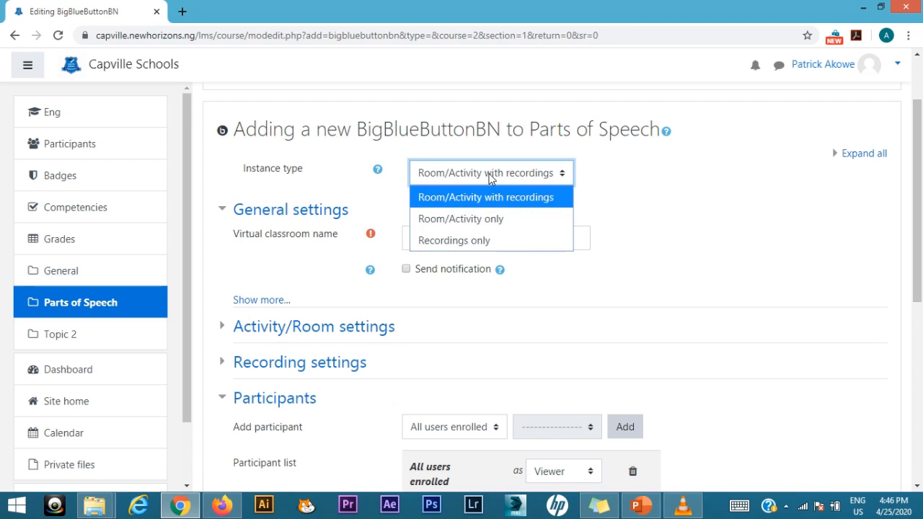
click(490, 178)
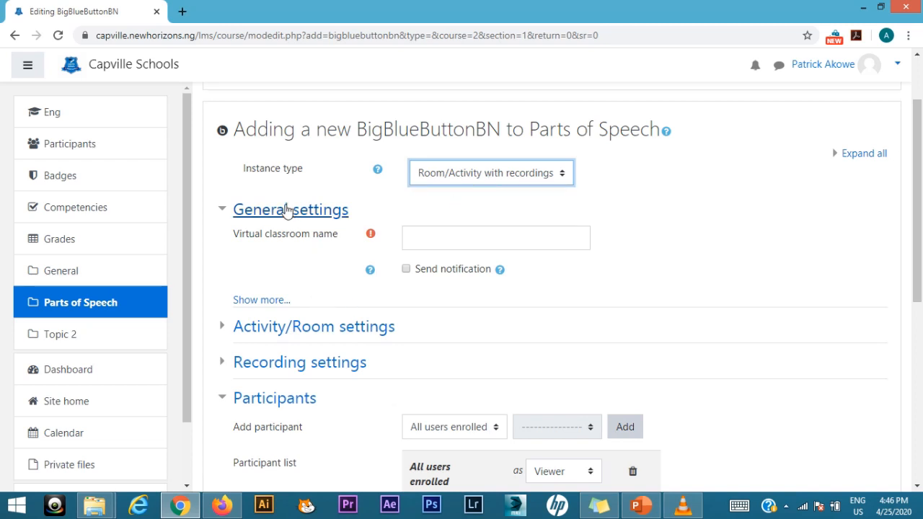
Step: Name the virtual classroom "JSS 1 Live session lesson 1" and enable Send notification
click(434, 237)
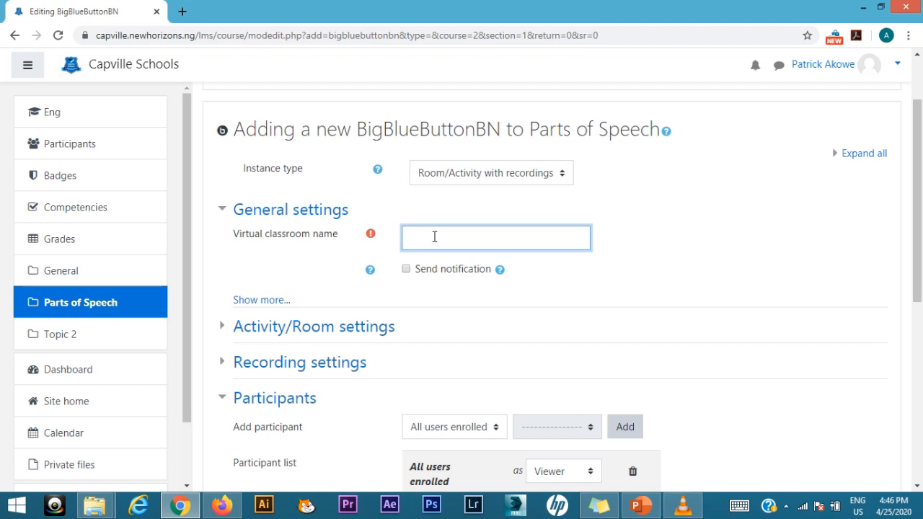
text(JSS 1 Live session less)
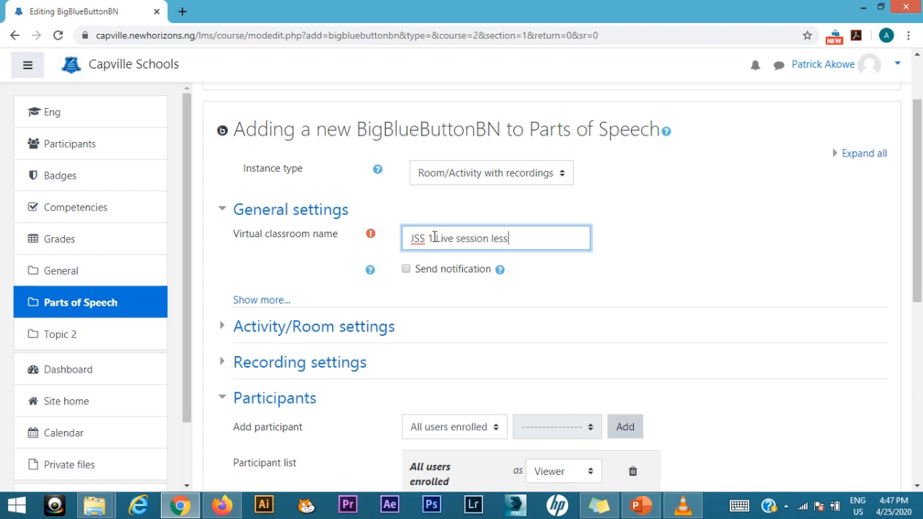
text(on 1)
click(408, 270)
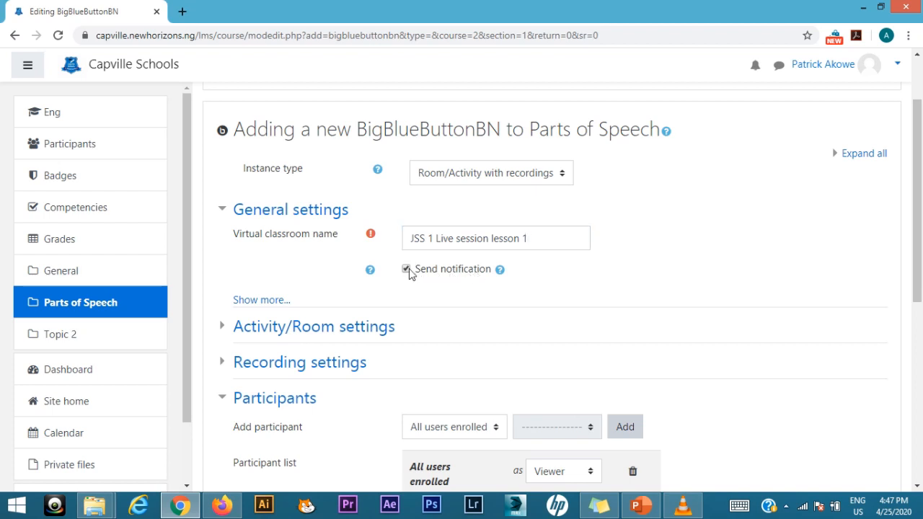
Step: Reveal the additional general settings and activate the empty description field
scroll(342, 296, down, 1)
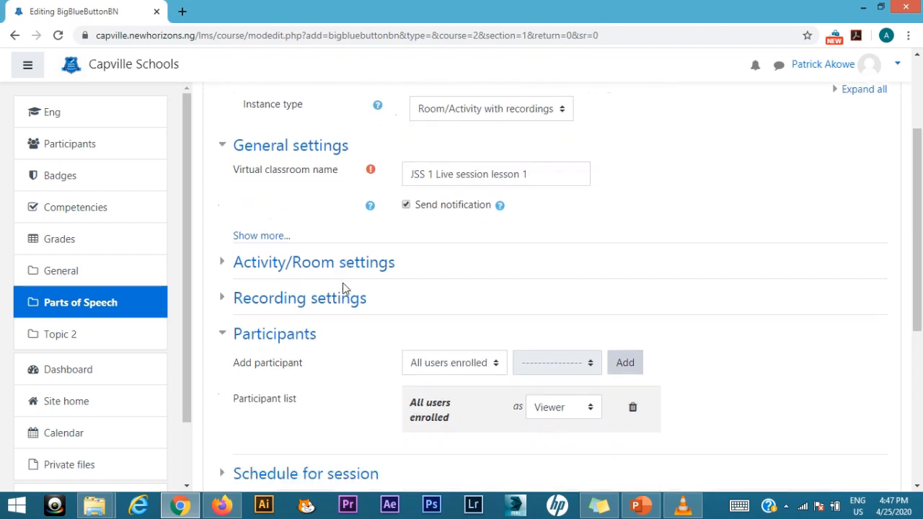
click(281, 242)
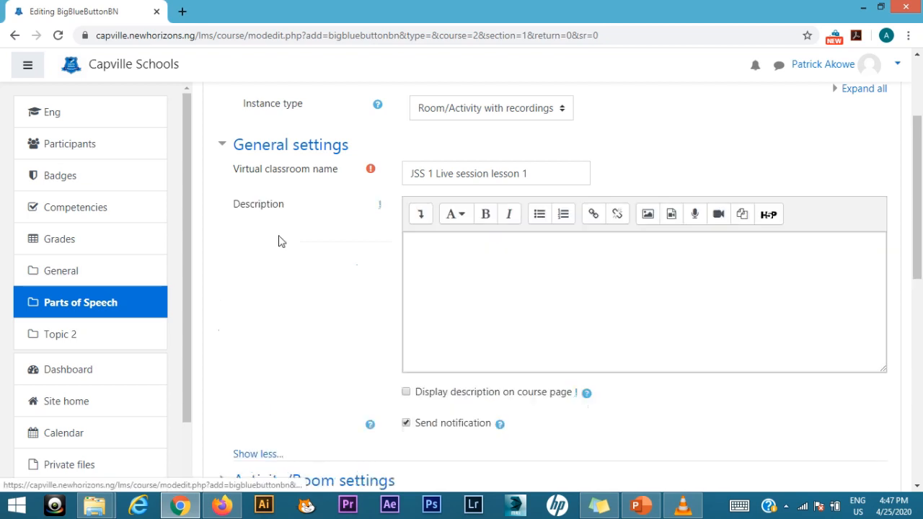
click(448, 246)
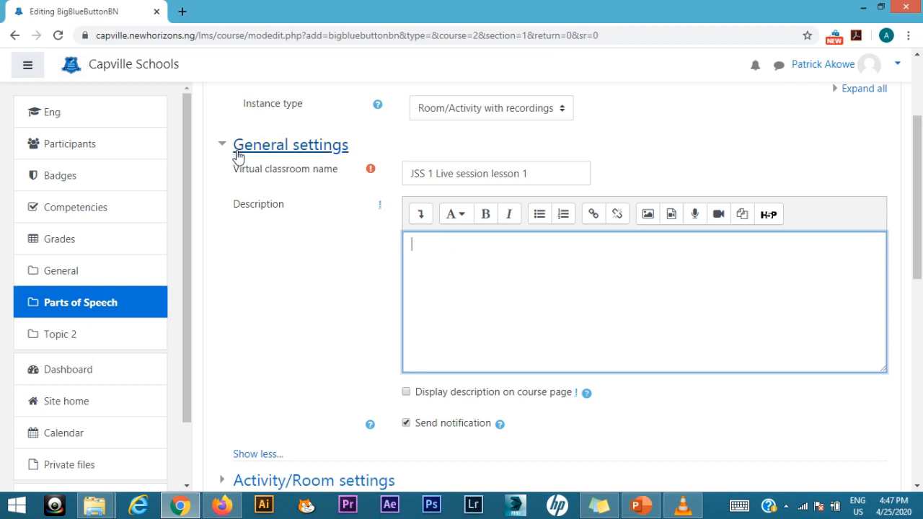
Step: Examine the Activity/Room settings and the Recording settings, collapsing each section again
scroll(284, 288, down, 1)
scroll(283, 289, down, 3)
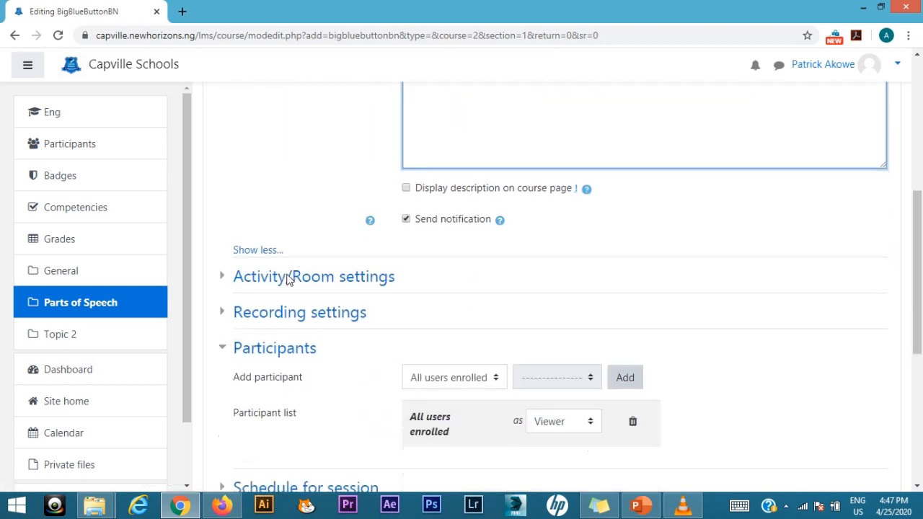
click(226, 275)
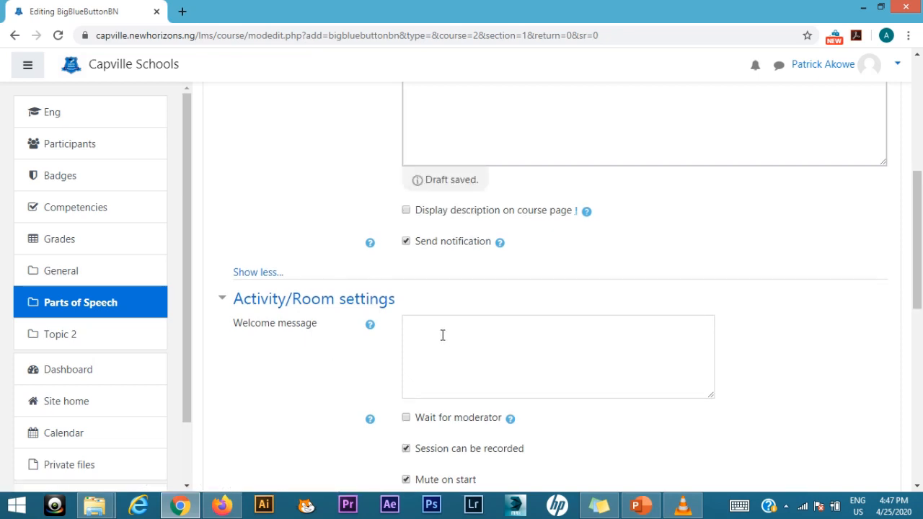
scroll(296, 373, down, 1)
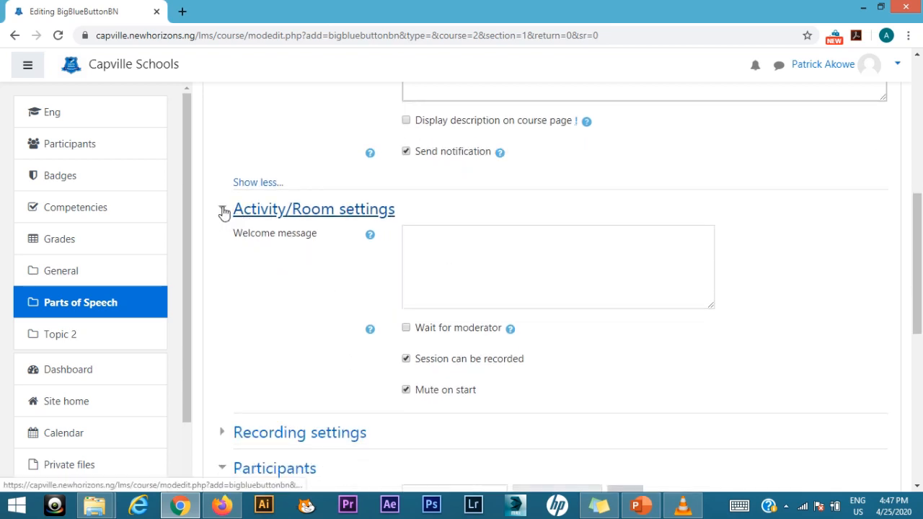
click(222, 212)
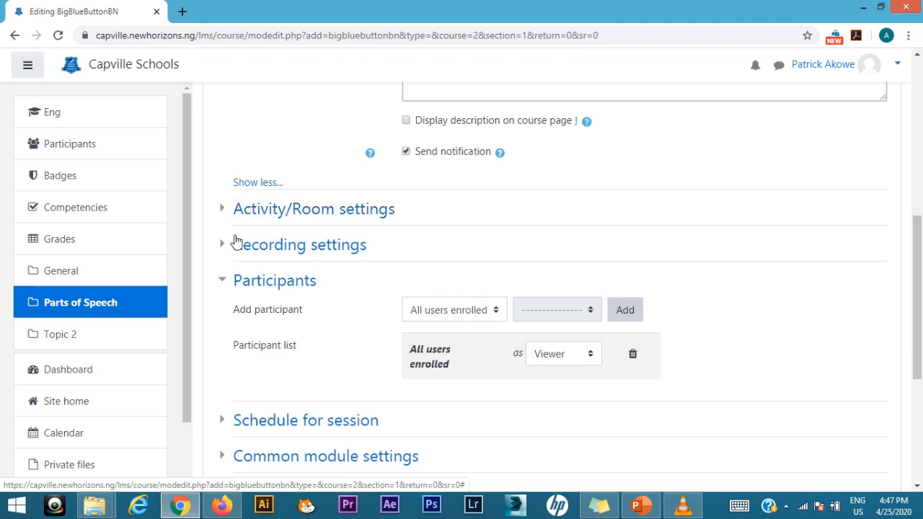
click(238, 249)
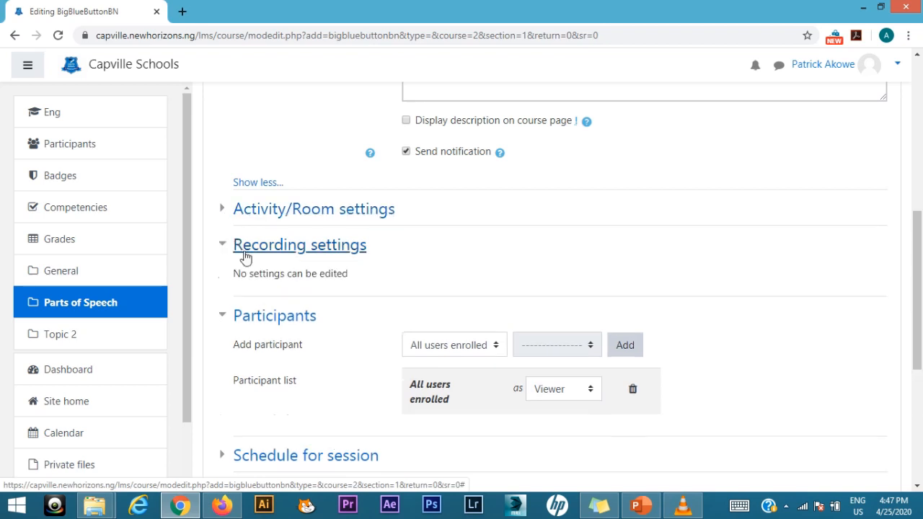
click(230, 251)
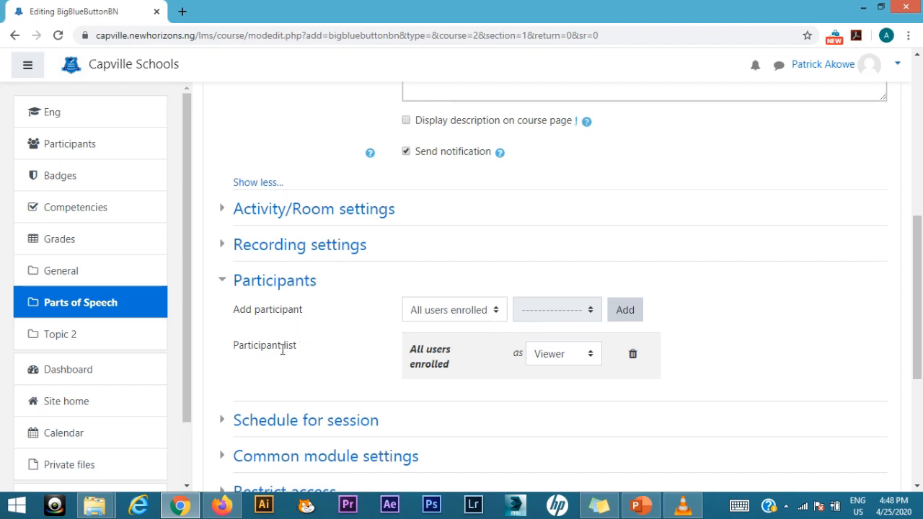
Step: Check the role options for all enrolled users in the participant list, keeping Viewer
click(551, 360)
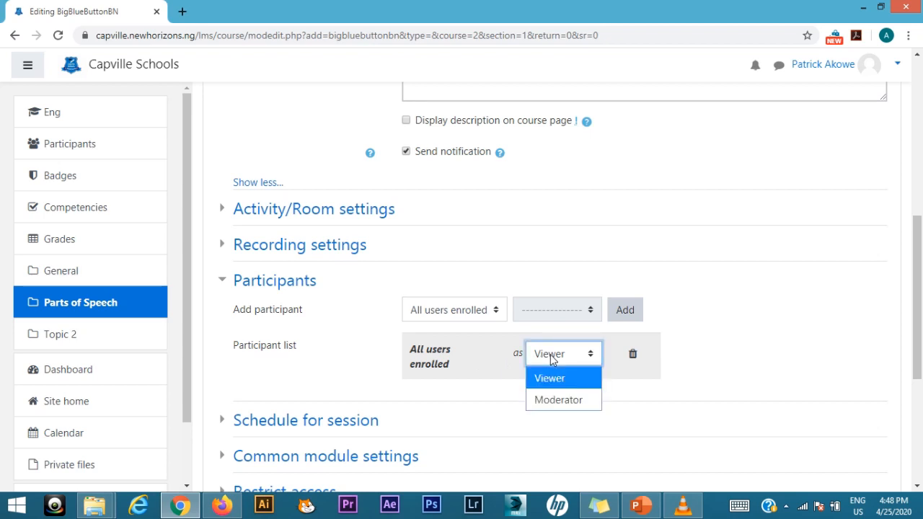
click(550, 360)
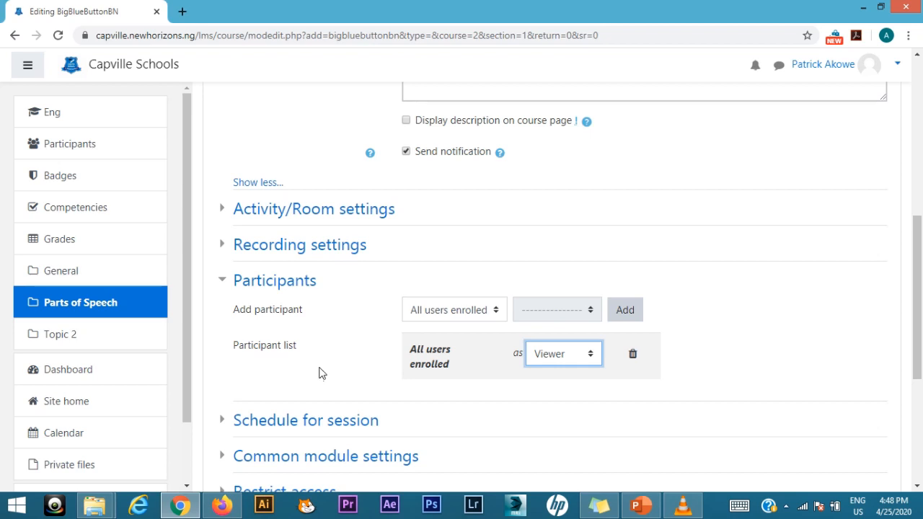
Step: Expand the session schedule, enable the Join open date and set its day to 26 April 2020
scroll(321, 375, down, 2)
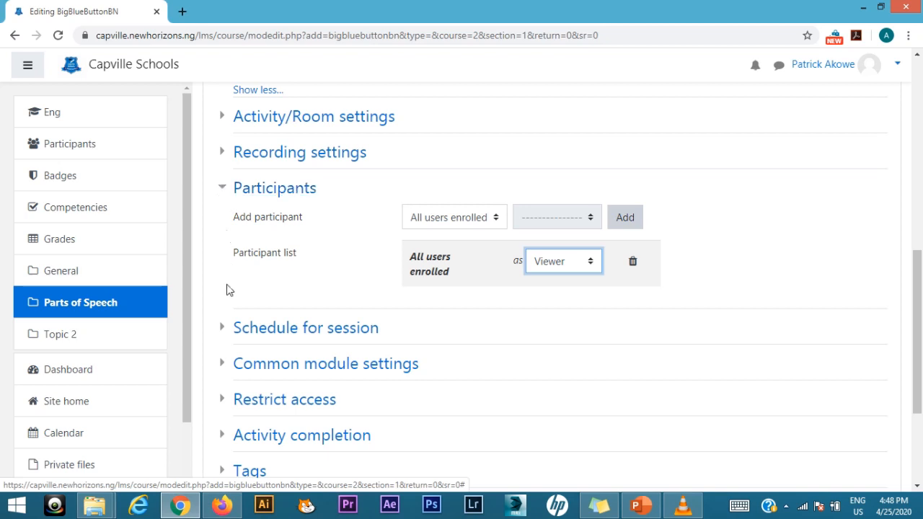
click(223, 329)
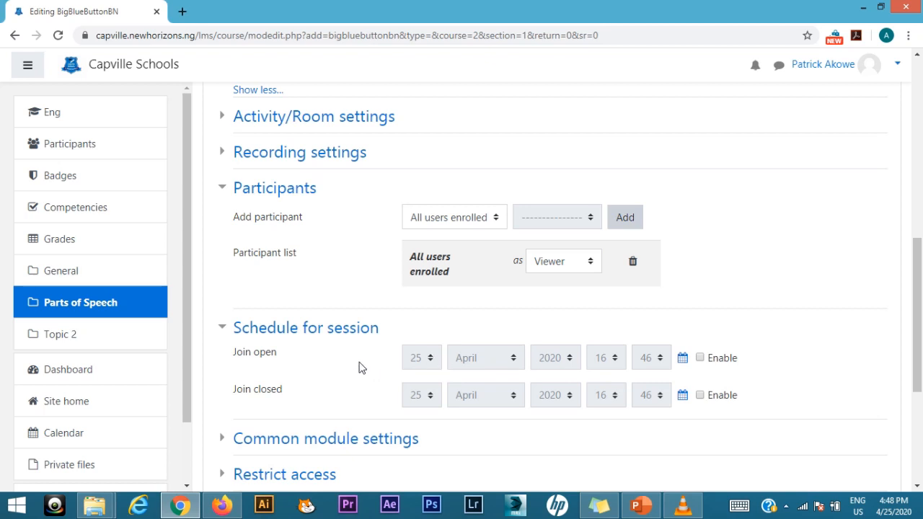
click(699, 357)
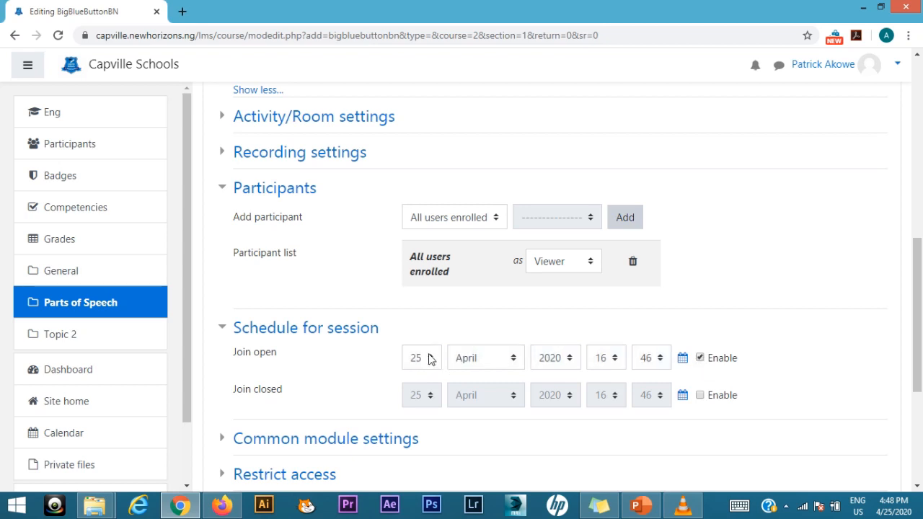
click(426, 361)
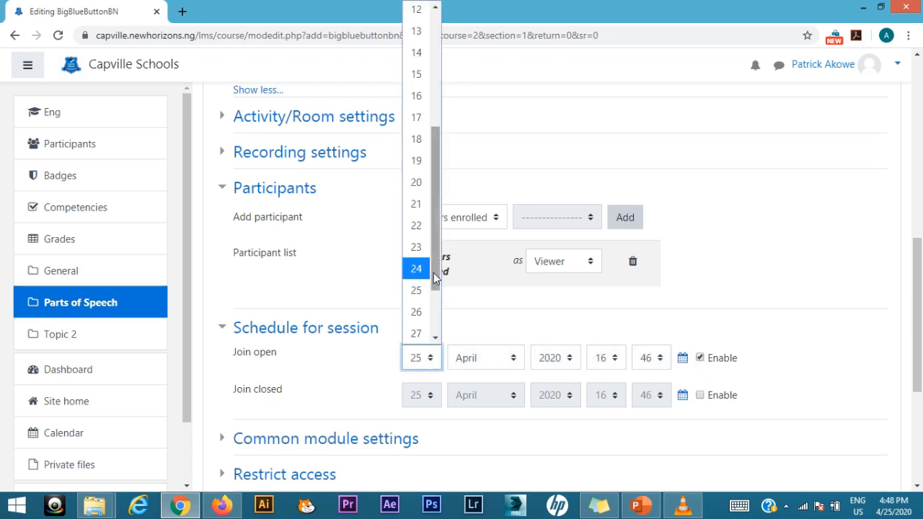
drag(434, 274, 436, 295)
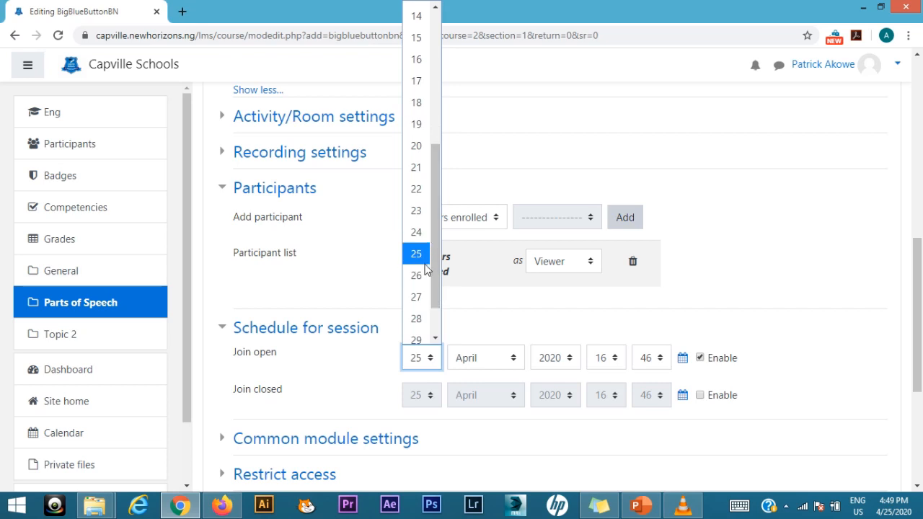
click(421, 275)
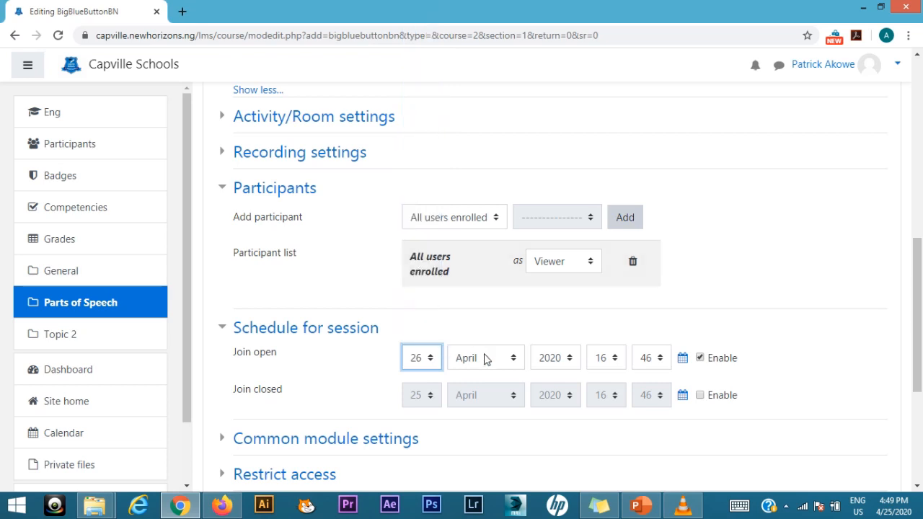
Step: Set the Join open time of the session to 10:00
click(616, 361)
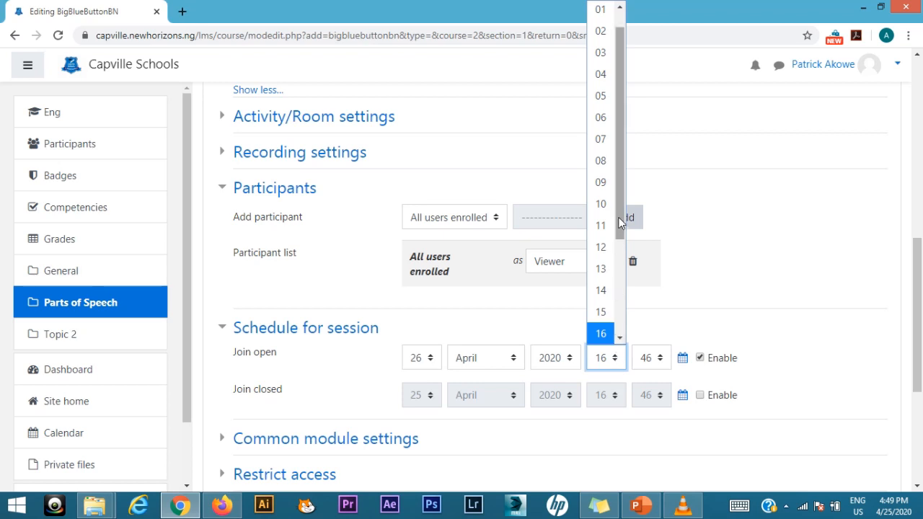
drag(619, 218, 620, 164)
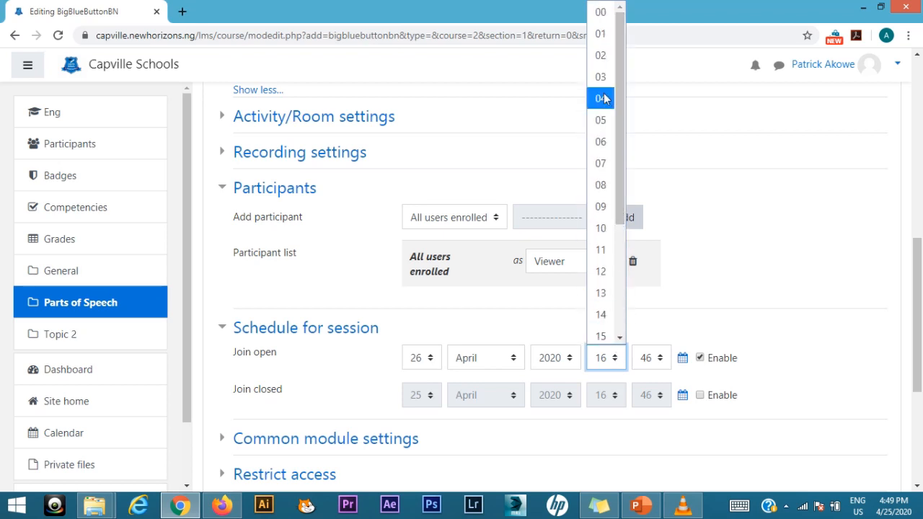
click(604, 228)
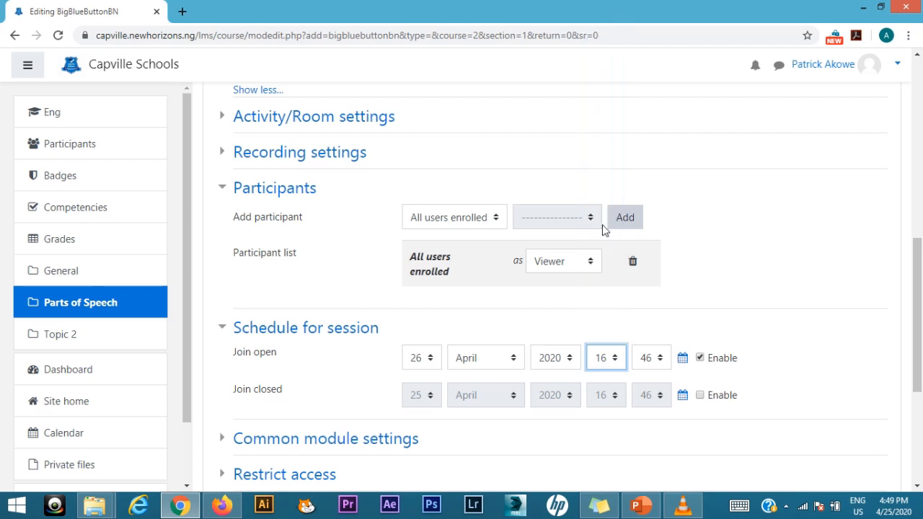
click(644, 362)
scroll(645, 227, up, 10)
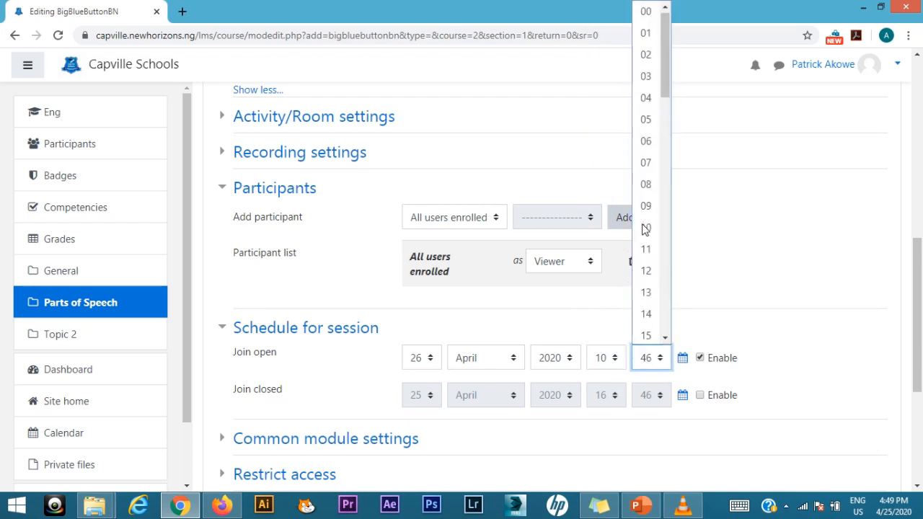
click(645, 14)
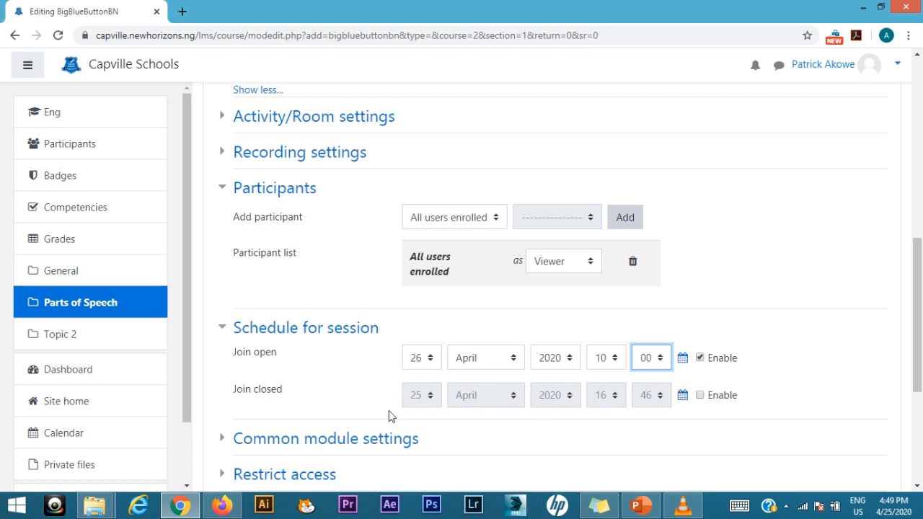
Step: Enable the Join closed date and set its day to 26 April 2020
click(699, 394)
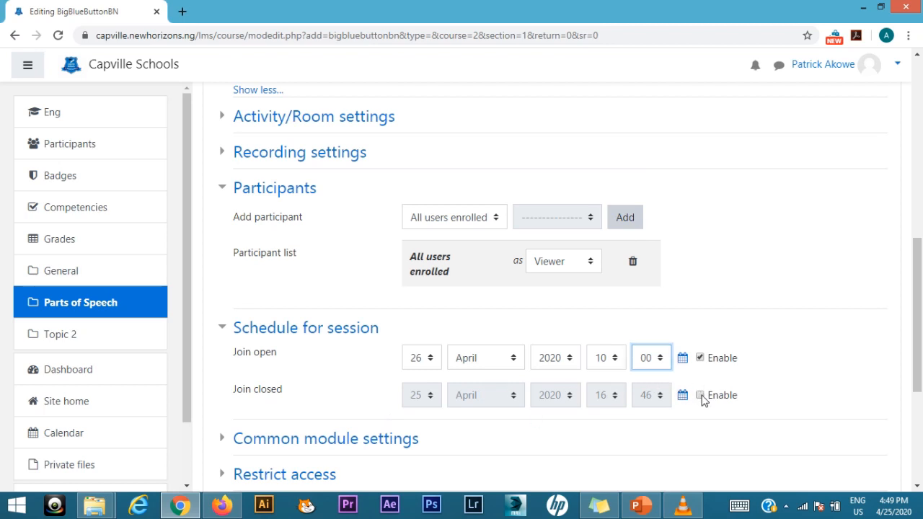
click(430, 395)
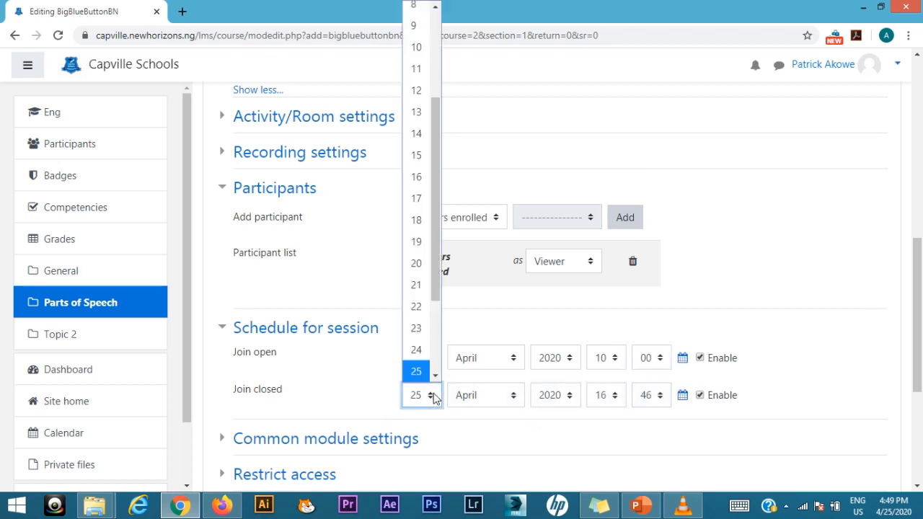
scroll(417, 366, down, 3)
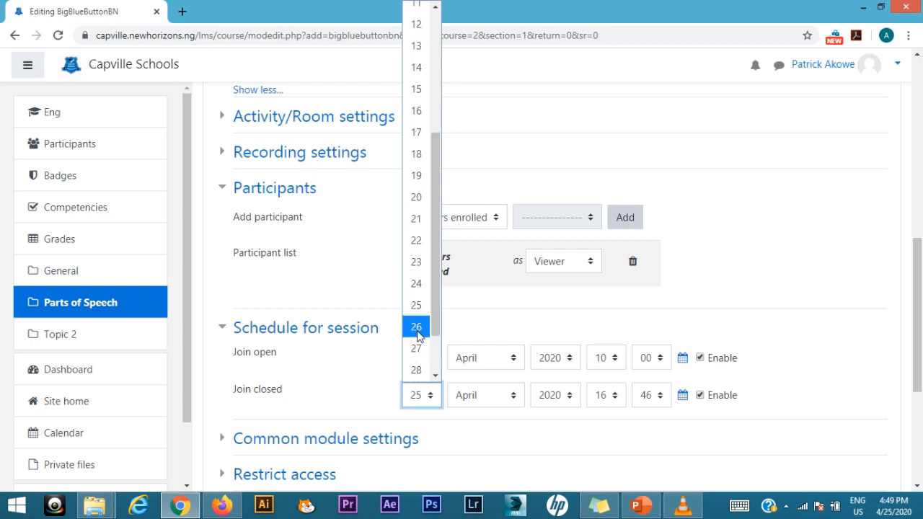
click(417, 328)
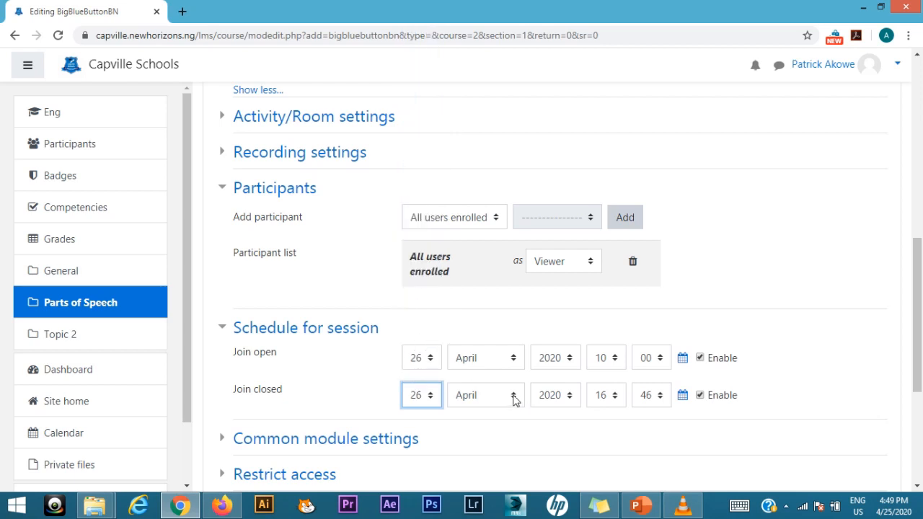
Step: Set the Join closed time of the session to 16:00
click(615, 398)
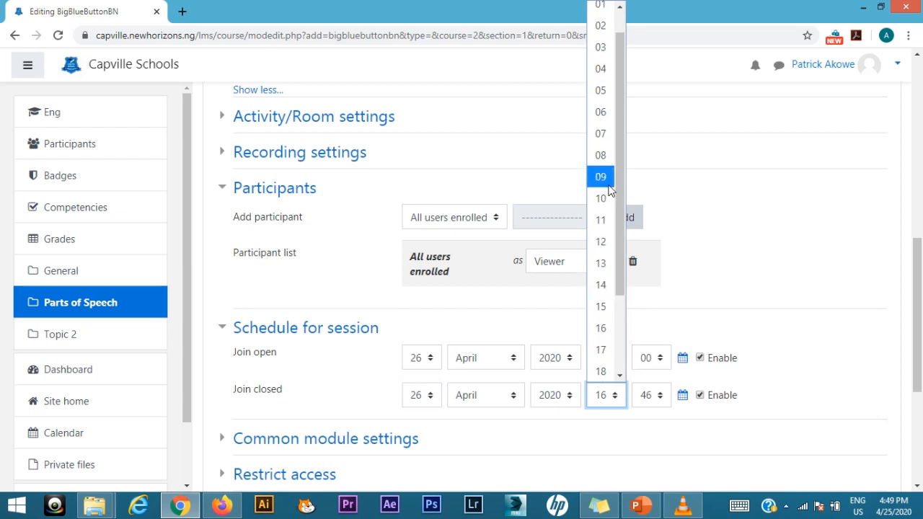
click(603, 328)
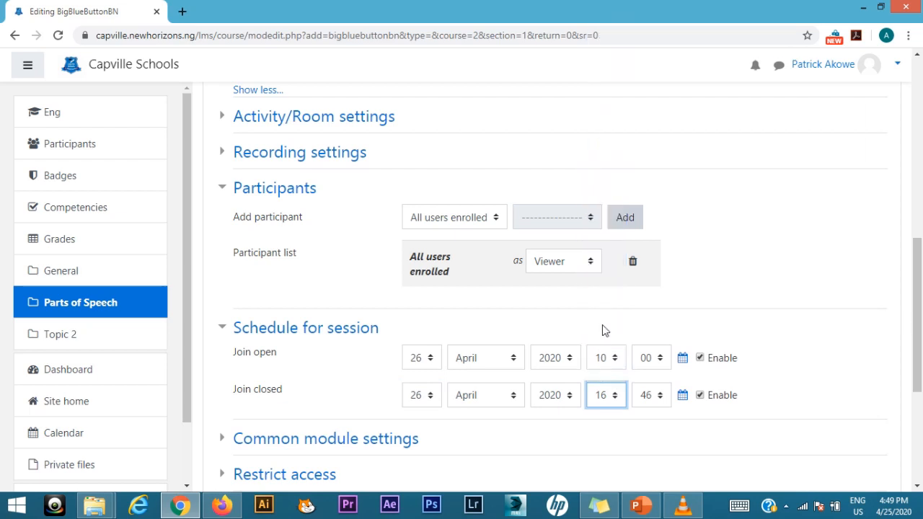
click(655, 397)
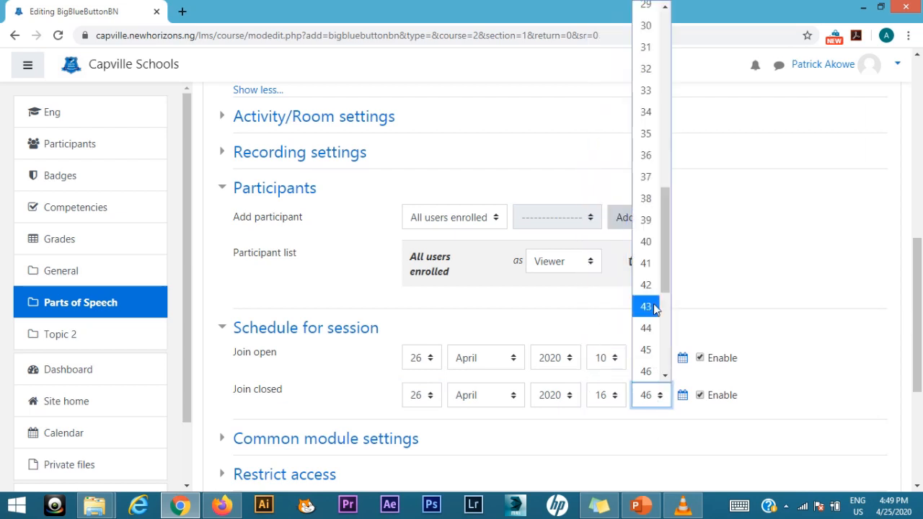
scroll(657, 279, up, 10)
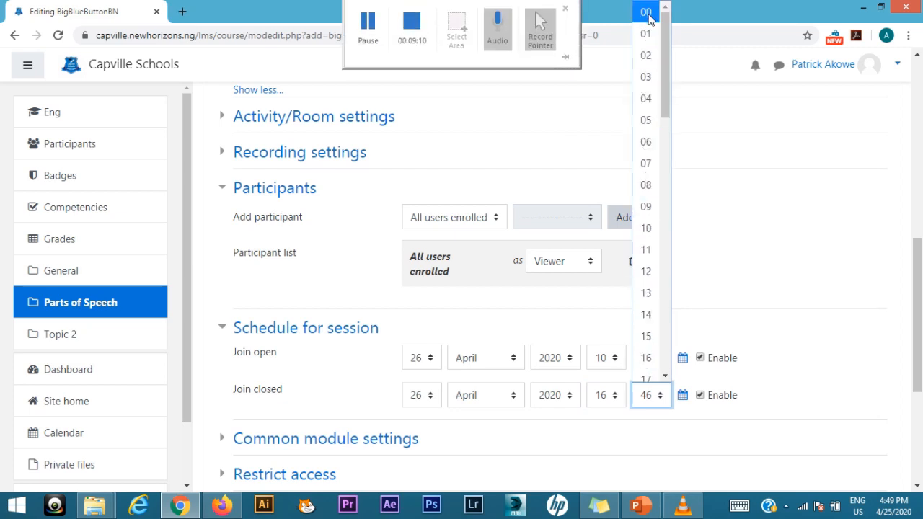
click(646, 17)
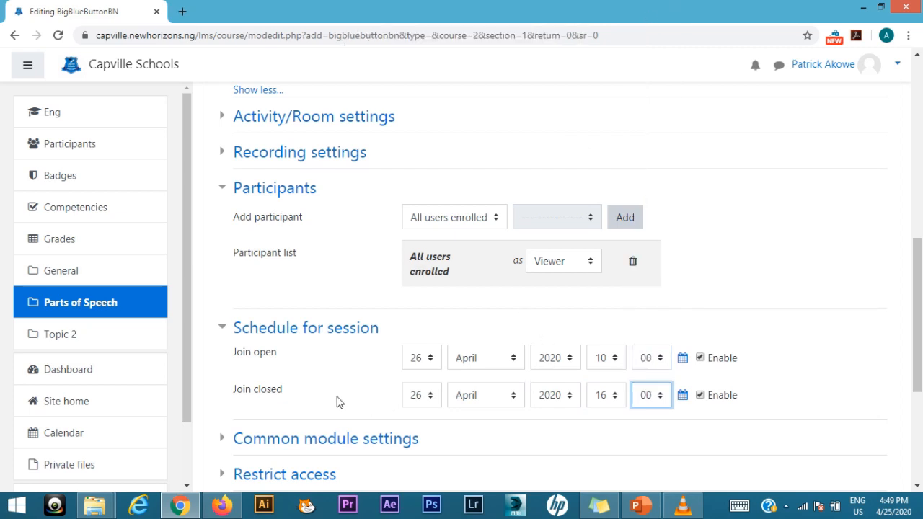
Step: Review and collapse the Common module settings, and save the live session, returning to the course
scroll(338, 393, down, 3)
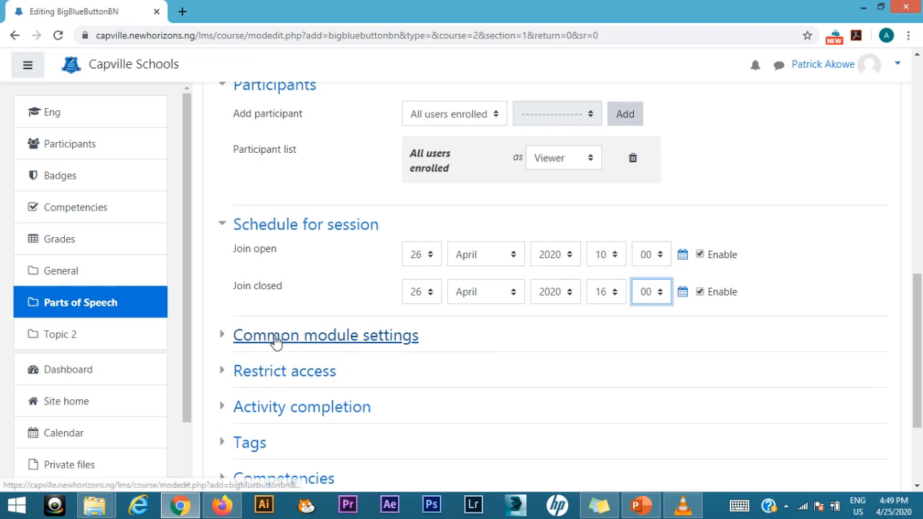
scroll(269, 379, down, 3)
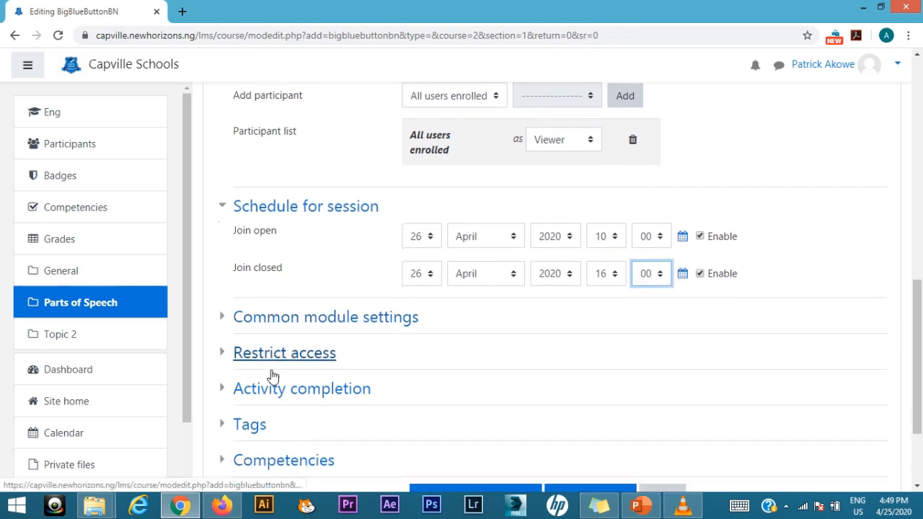
scroll(272, 373, down, 1)
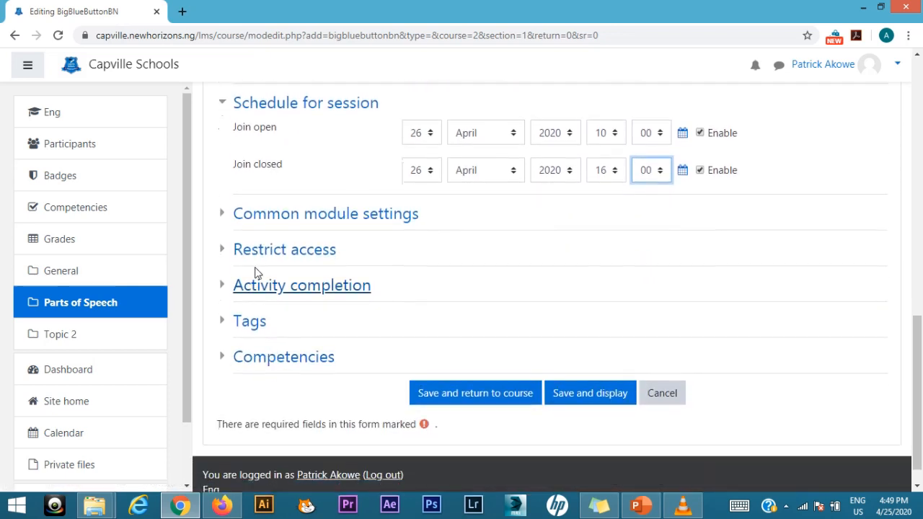
click(224, 215)
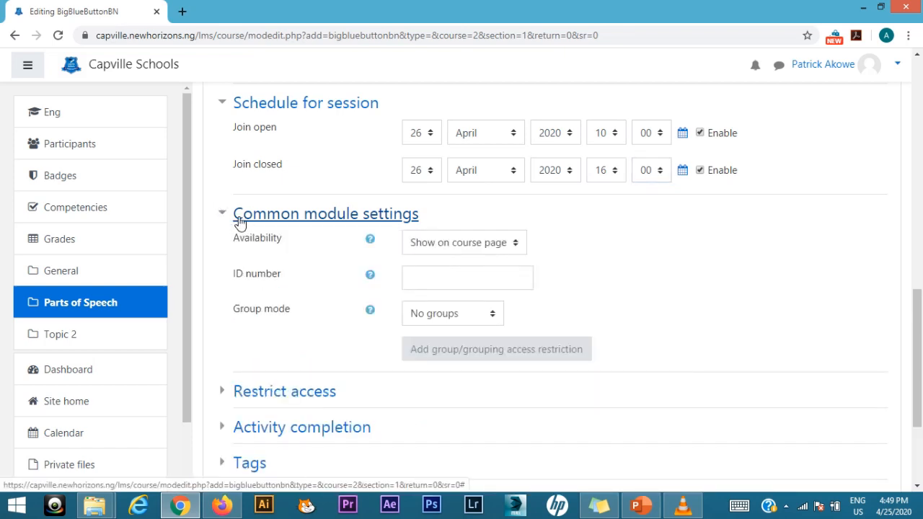
click(235, 221)
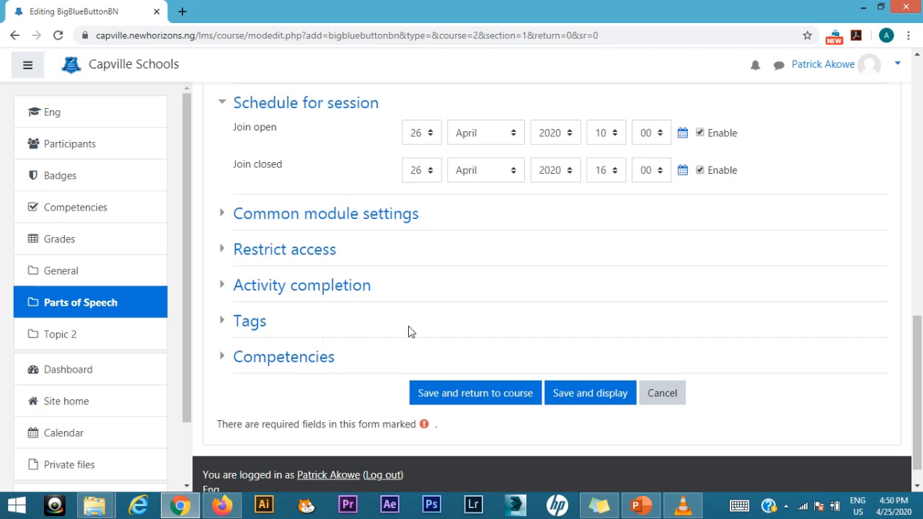
click(472, 393)
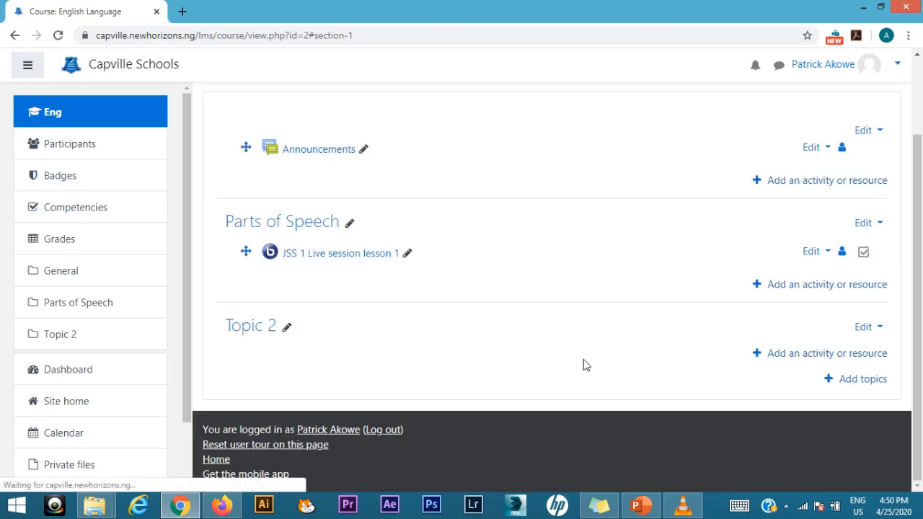
Step: Add a File resource to the Parts of Speech topic
click(834, 287)
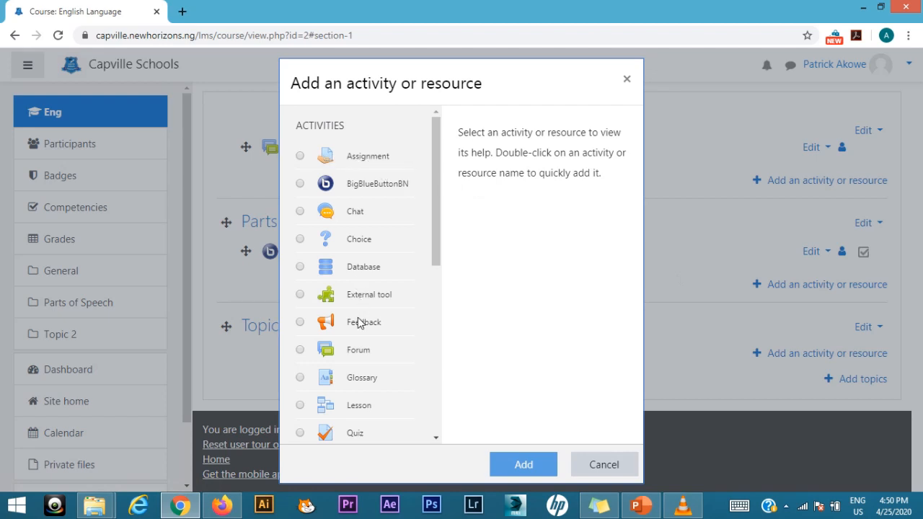
scroll(361, 314, down, 1)
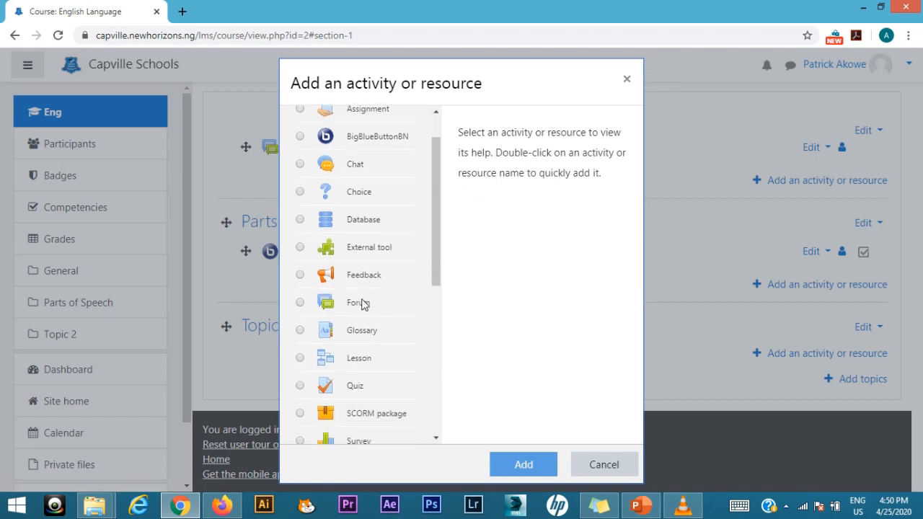
scroll(364, 296, down, 5)
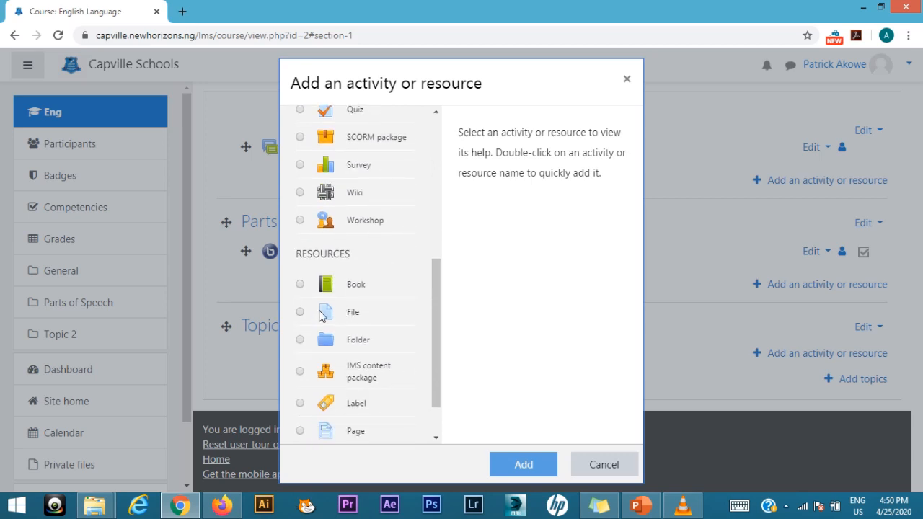
click(323, 315)
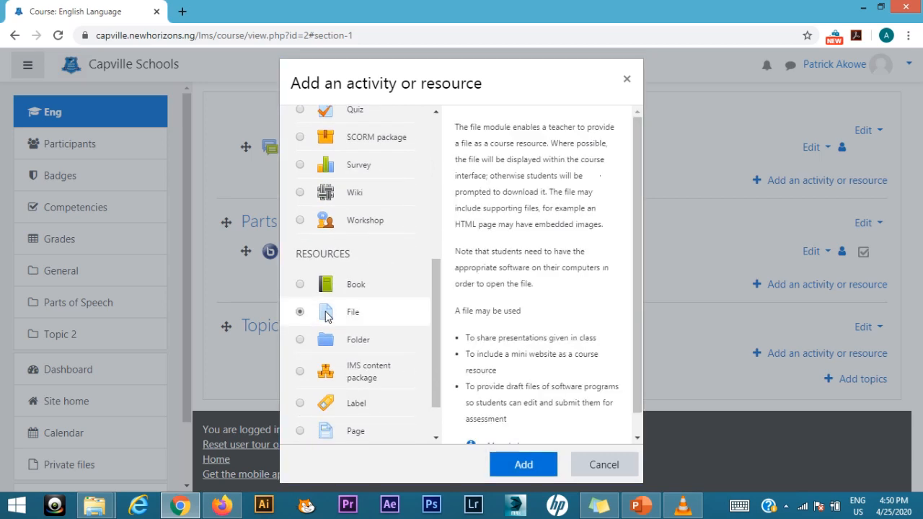
click(514, 467)
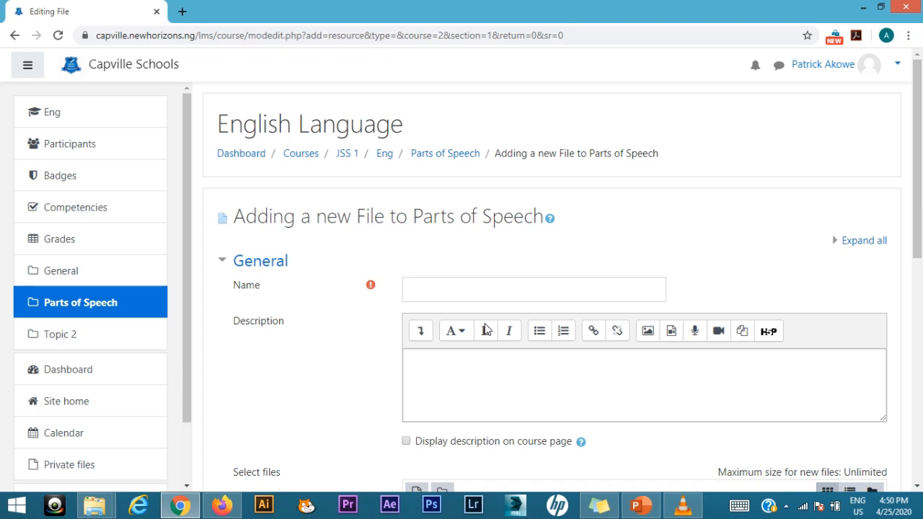
Step: Name the new file resource "Part of speech"
click(437, 289)
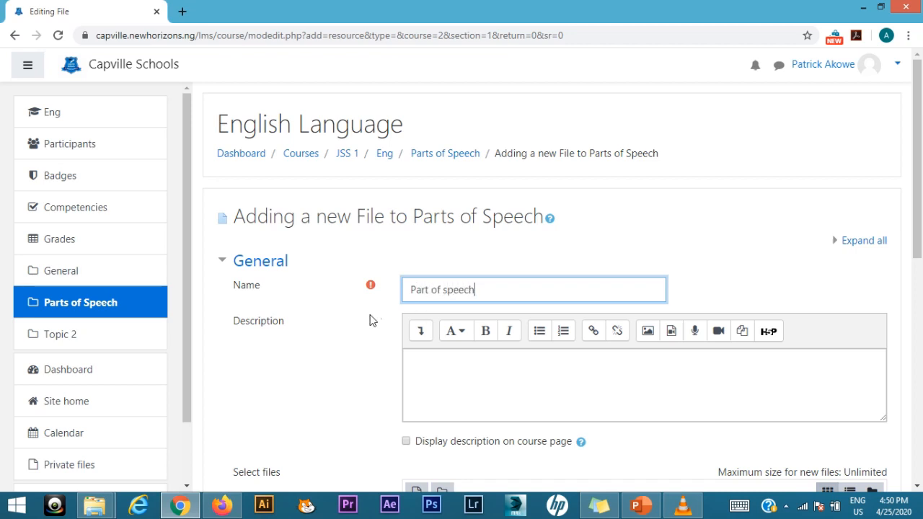
scroll(433, 204, down, 1)
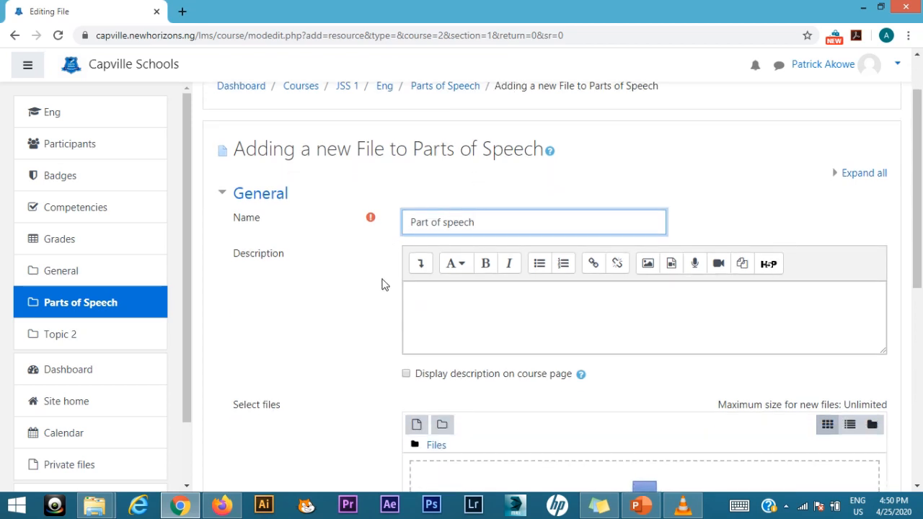
Step: Upload networking.docx from the Desktop as the resource's file, and save the resource, returning to the course
scroll(335, 360, down, 1)
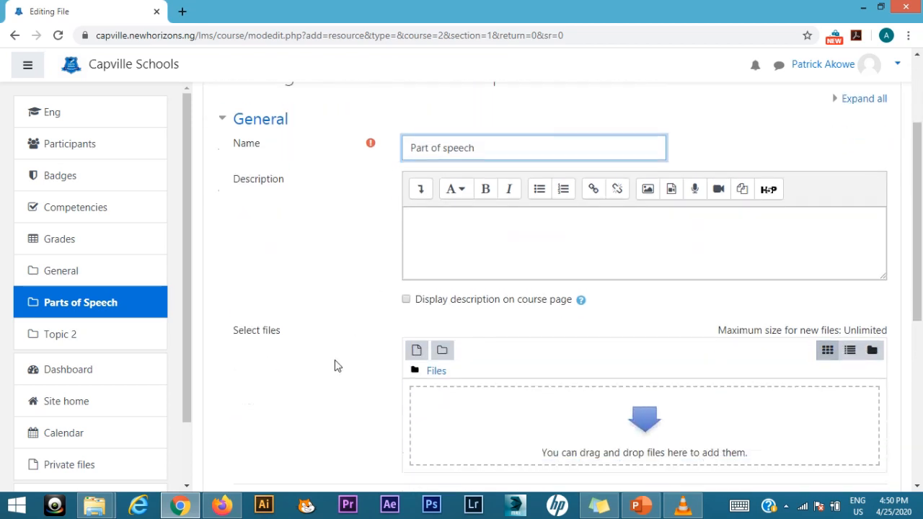
scroll(335, 361, down, 1)
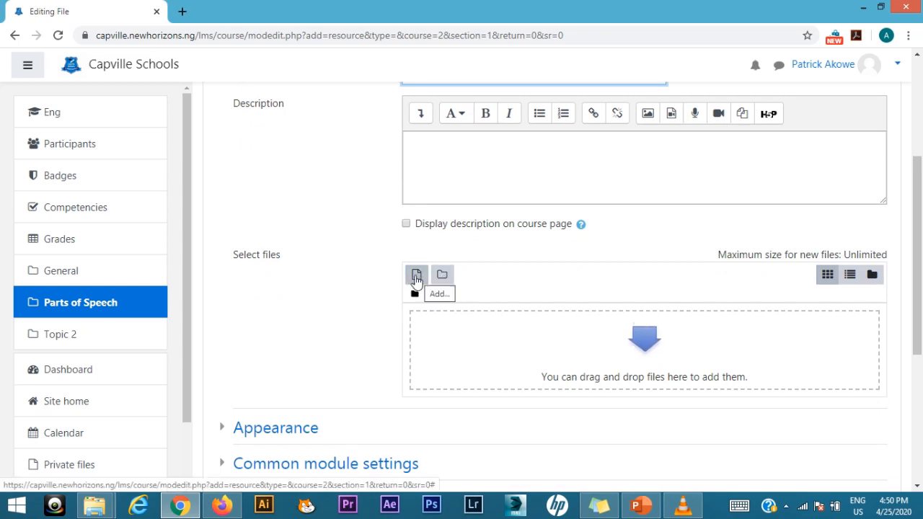
click(417, 278)
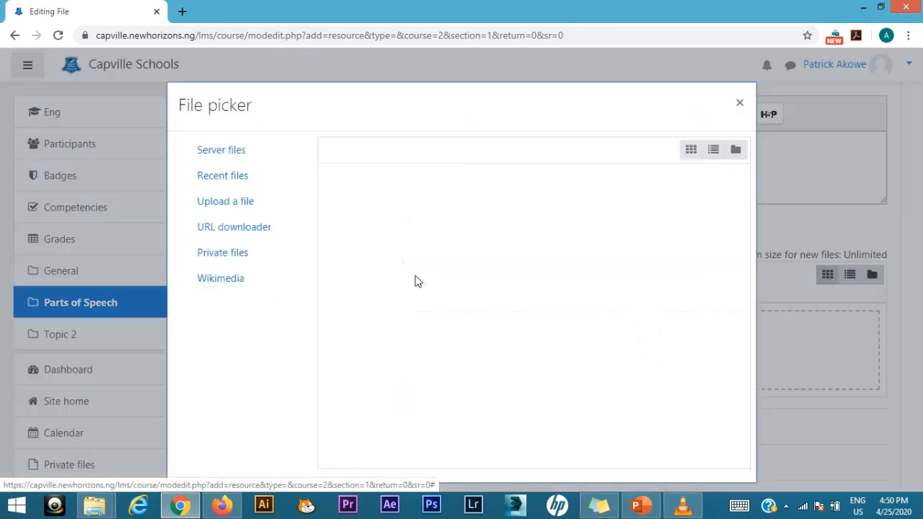
click(225, 204)
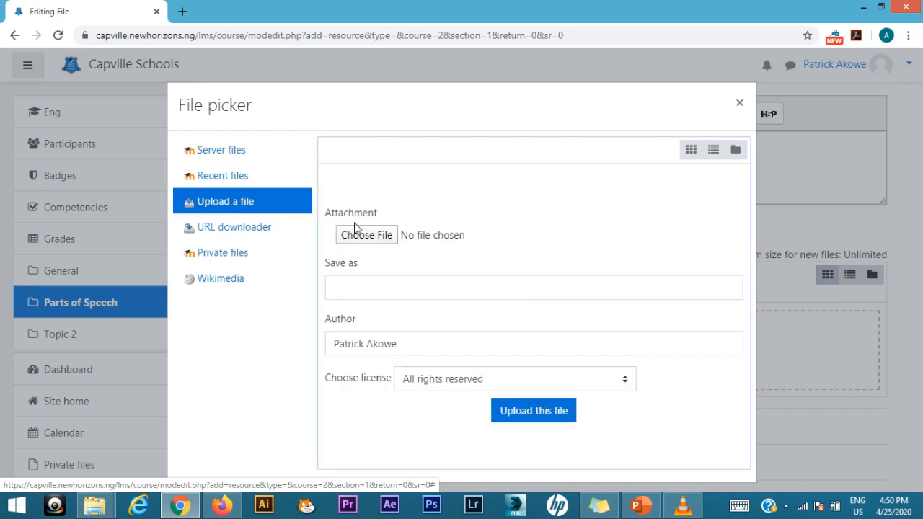
click(366, 237)
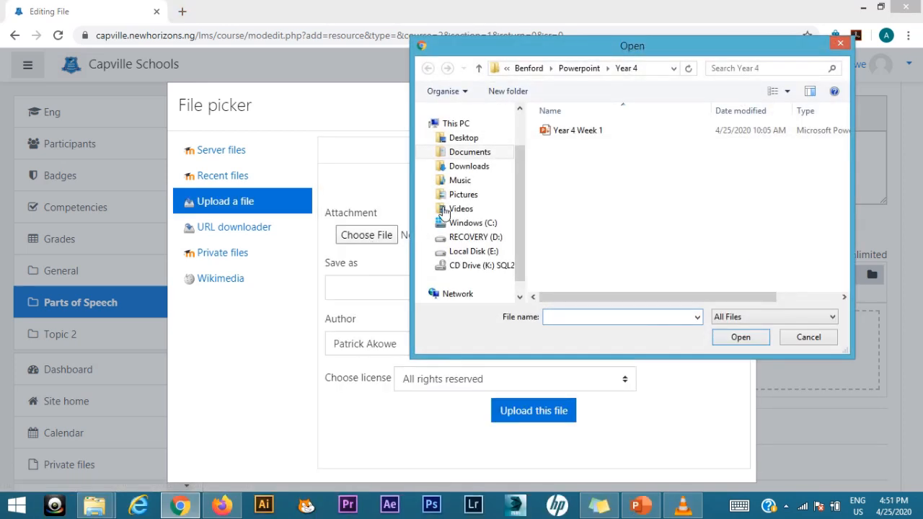
click(476, 139)
scroll(632, 225, down, 10)
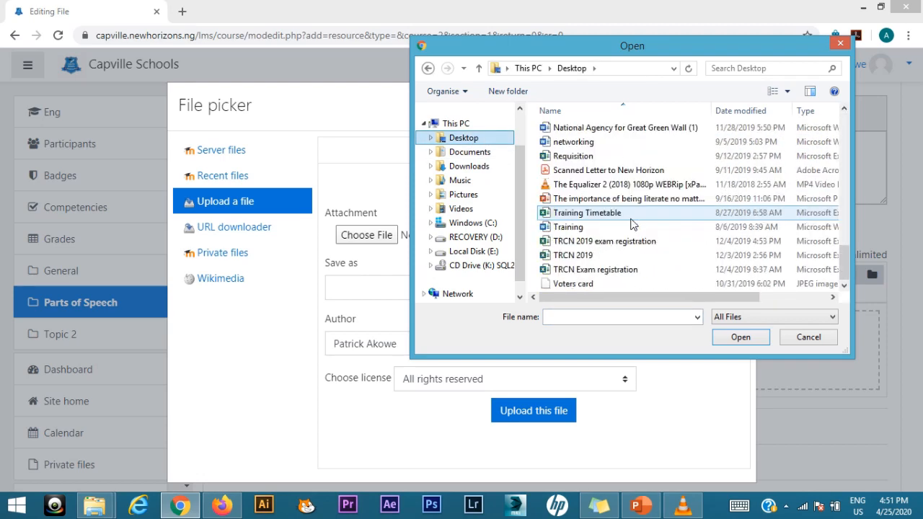
click(581, 142)
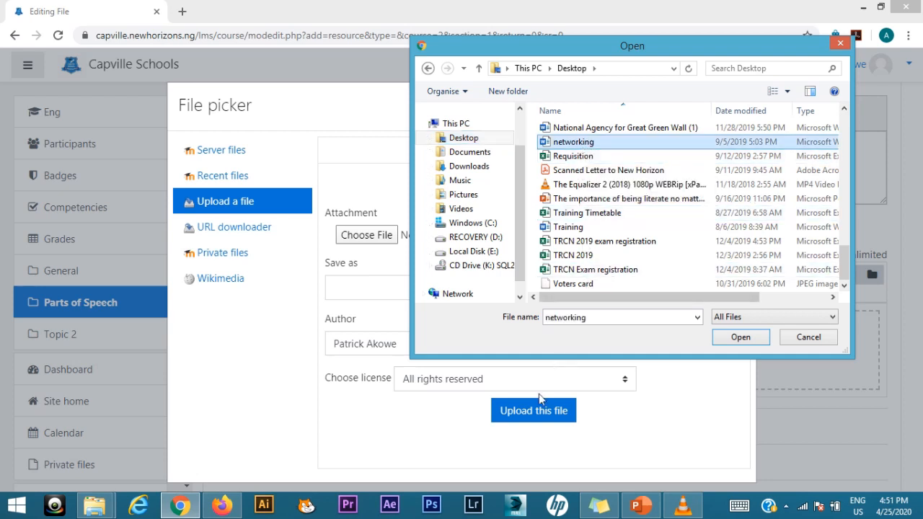
click(742, 337)
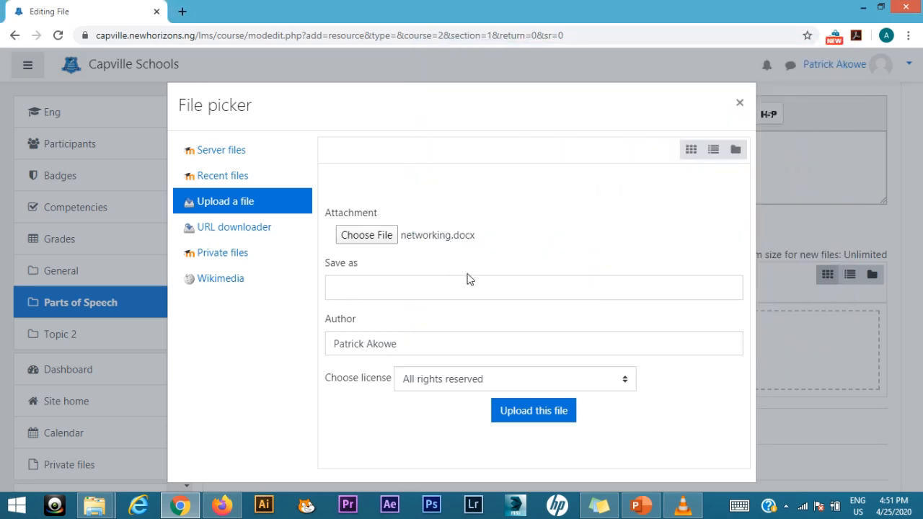
click(537, 414)
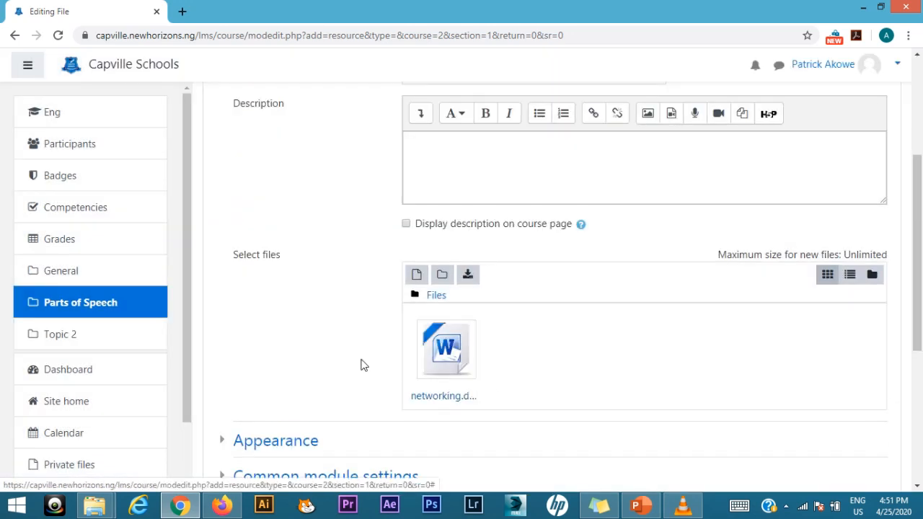
scroll(348, 364, down, 4)
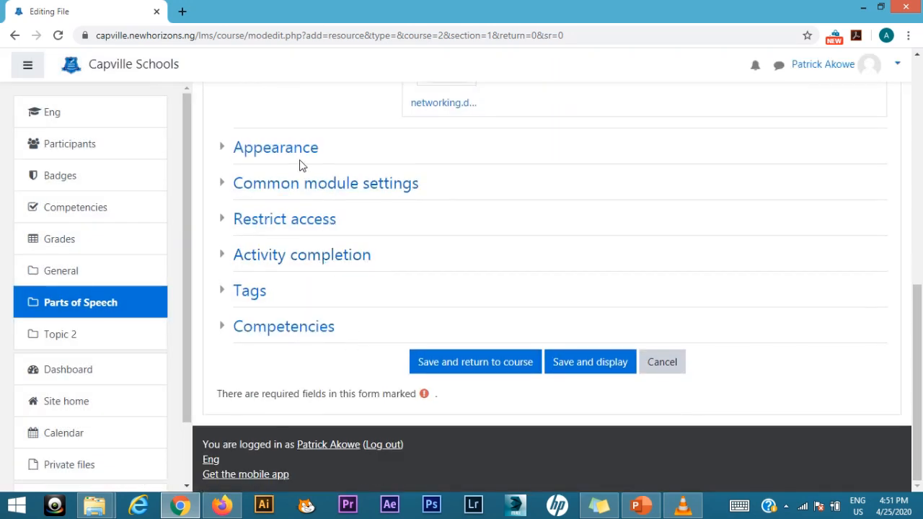
click(463, 364)
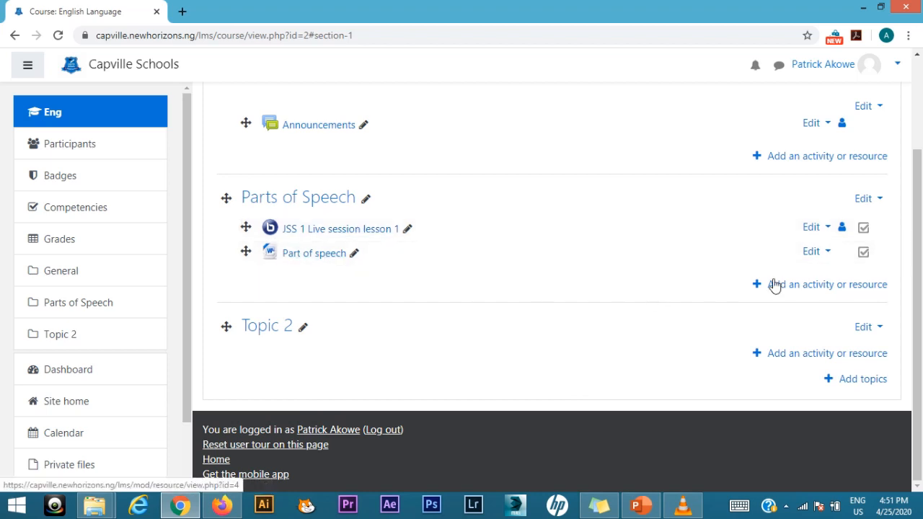
Step: Add a Quiz activity to the Parts of Speech topic and name it "Quiz"
click(827, 286)
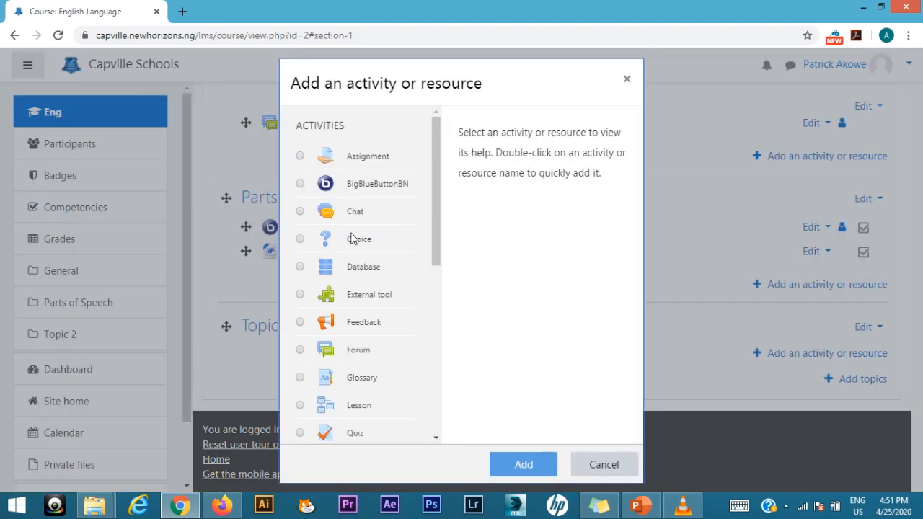
click(361, 432)
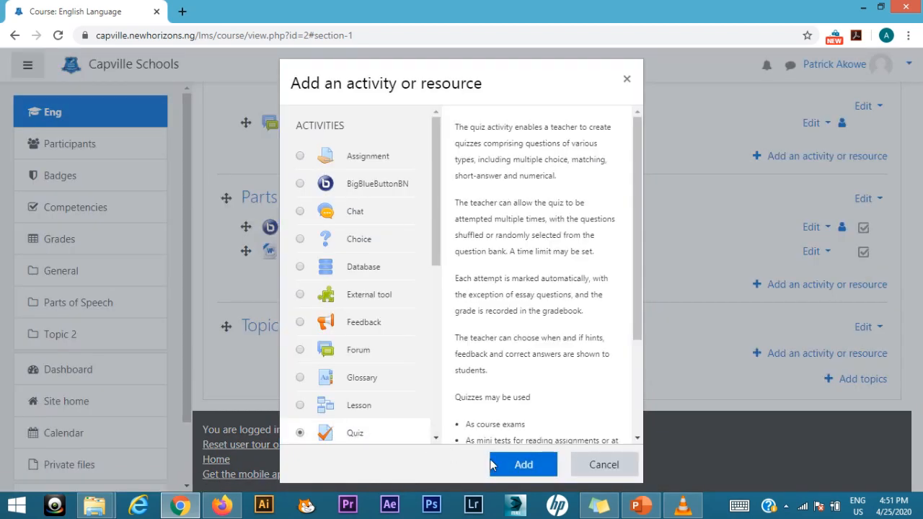
click(514, 463)
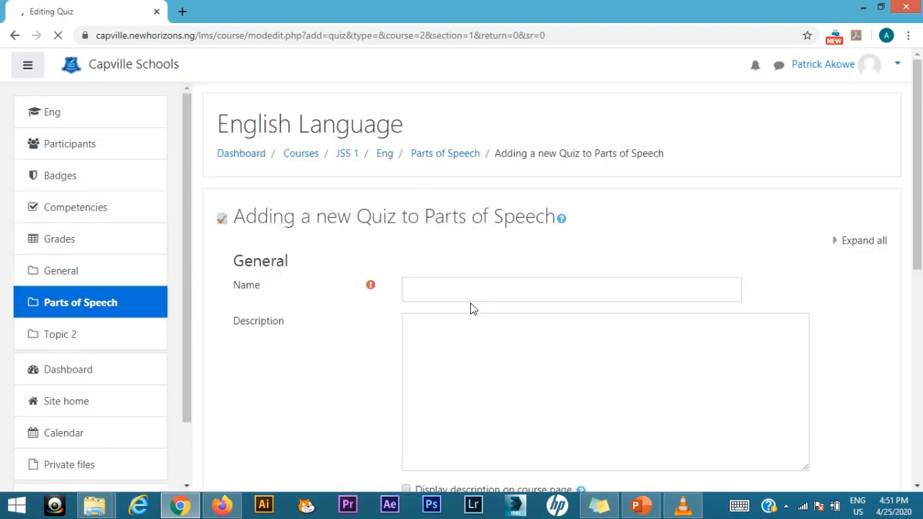
click(439, 287)
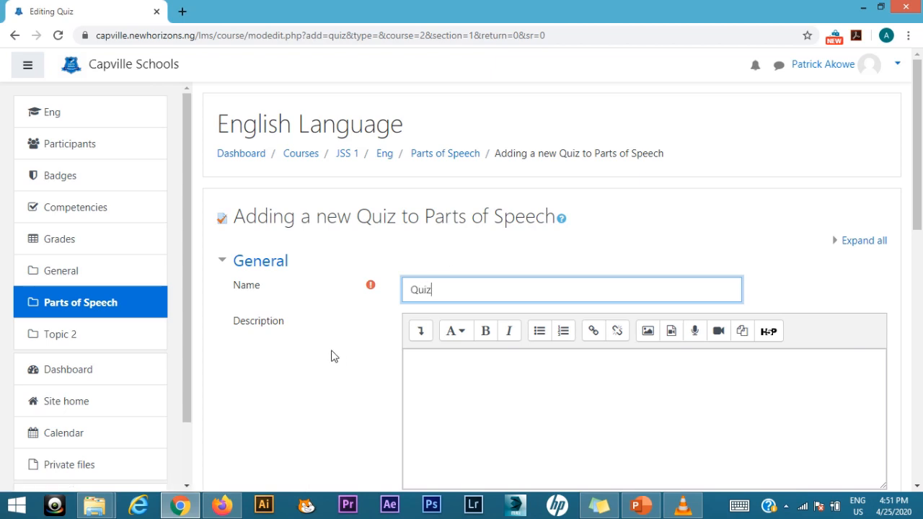
Step: Expand the quiz's Timing settings, and enter a description beginning with "Please" that is displayed on the course page
scroll(331, 357, down, 3)
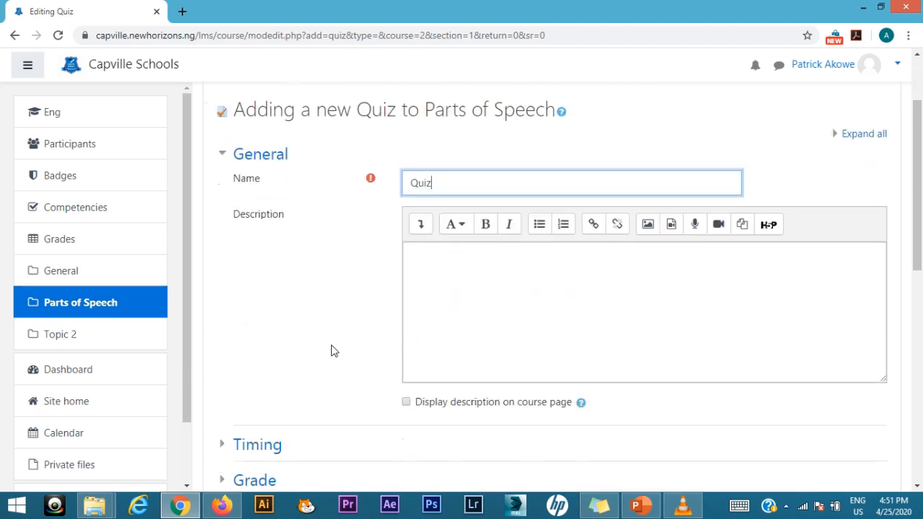
scroll(331, 342, down, 1)
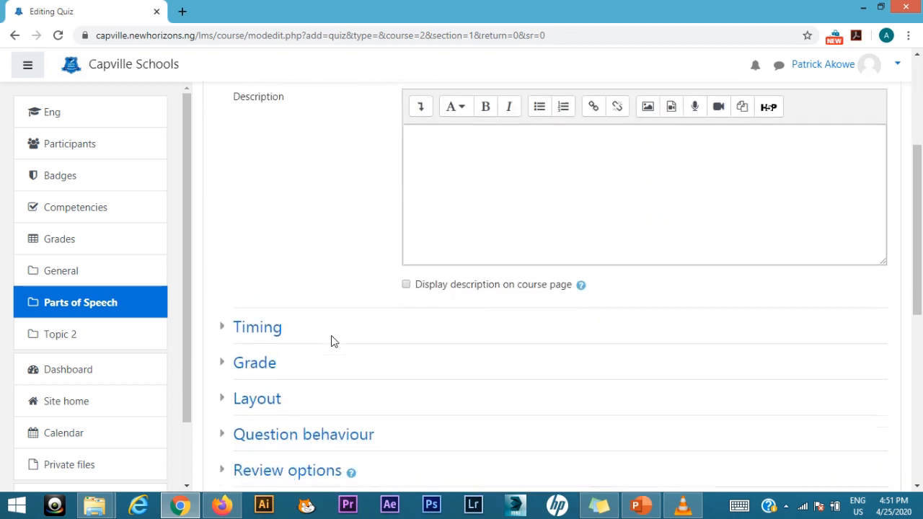
click(246, 316)
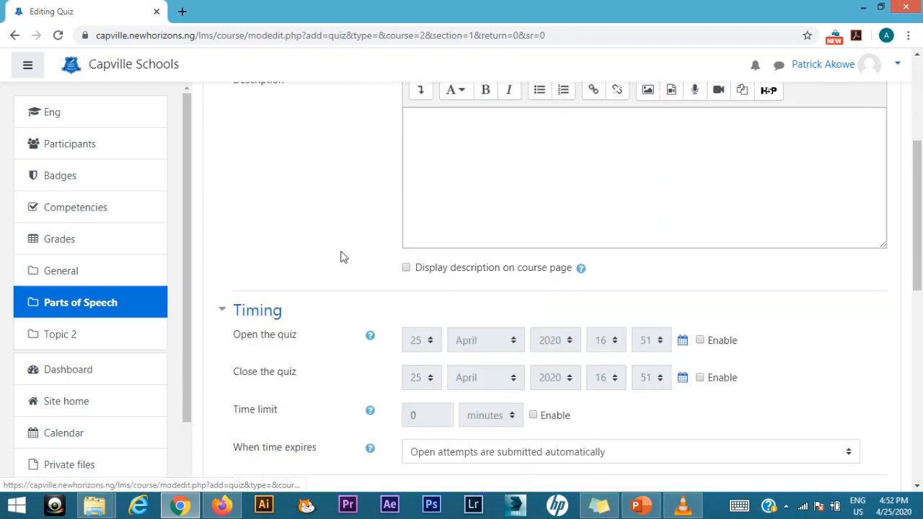
click(470, 130)
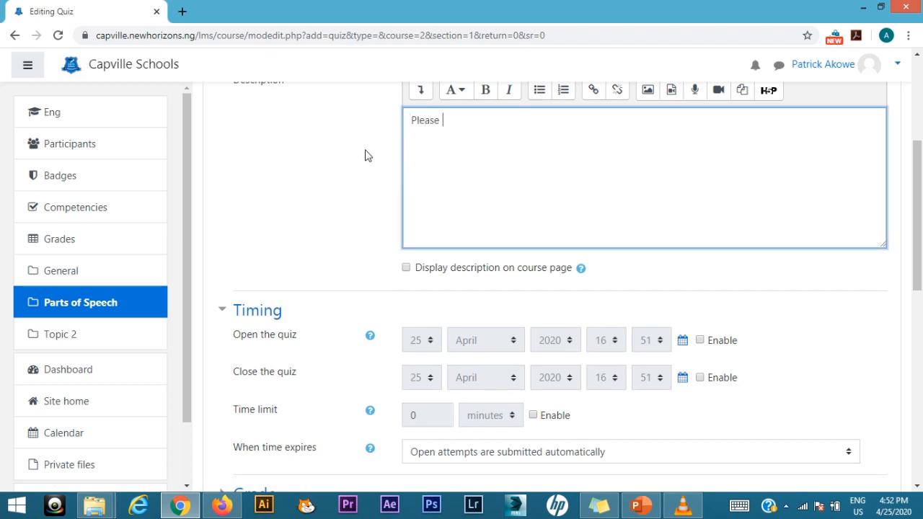
text(Please all questions)
click(406, 268)
Step: Enable the quiz's opening date and set its day to 26 April 2020
scroll(346, 258, down, 1)
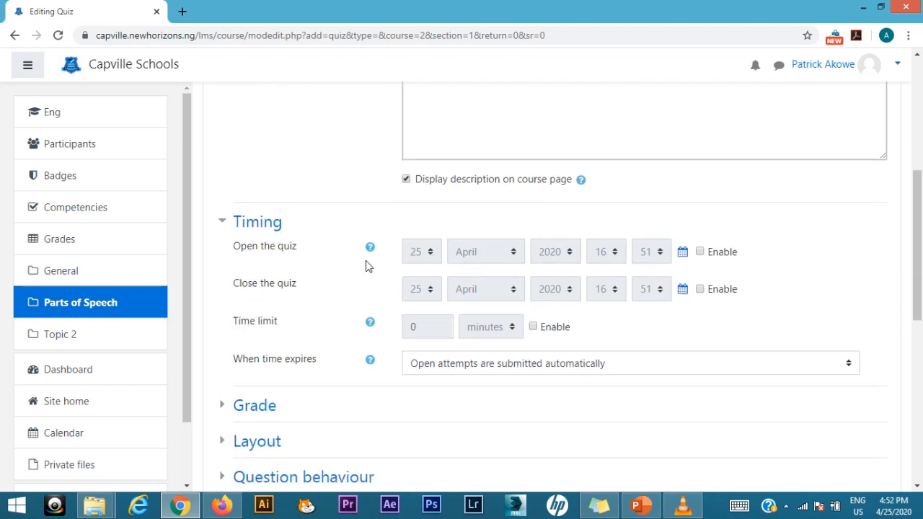
click(700, 252)
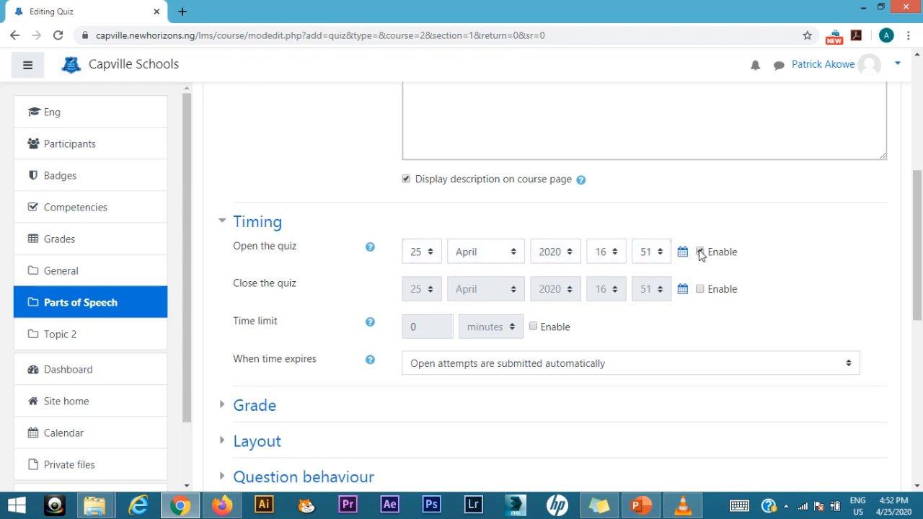
click(430, 252)
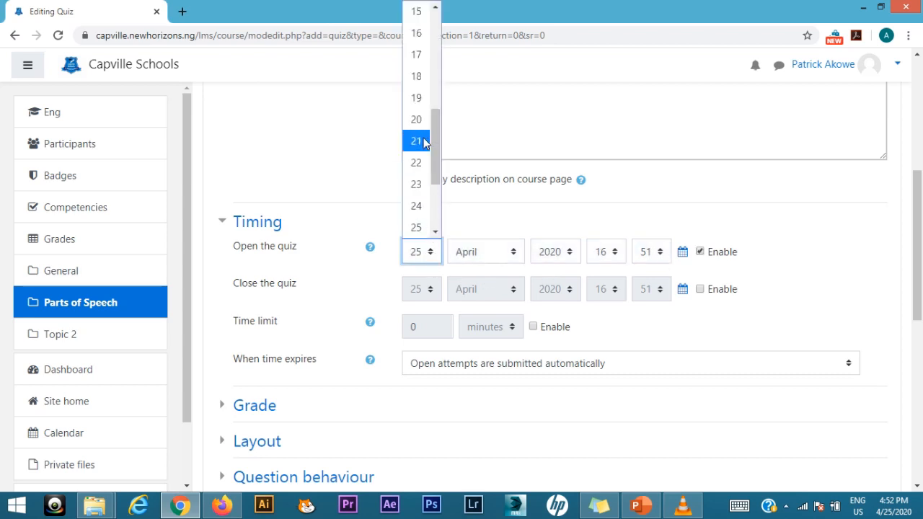
scroll(415, 228, down, 2)
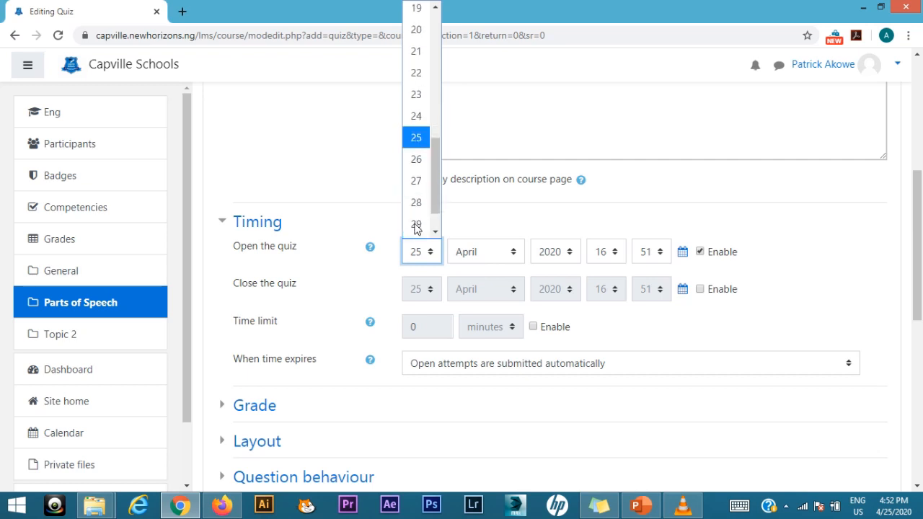
click(421, 160)
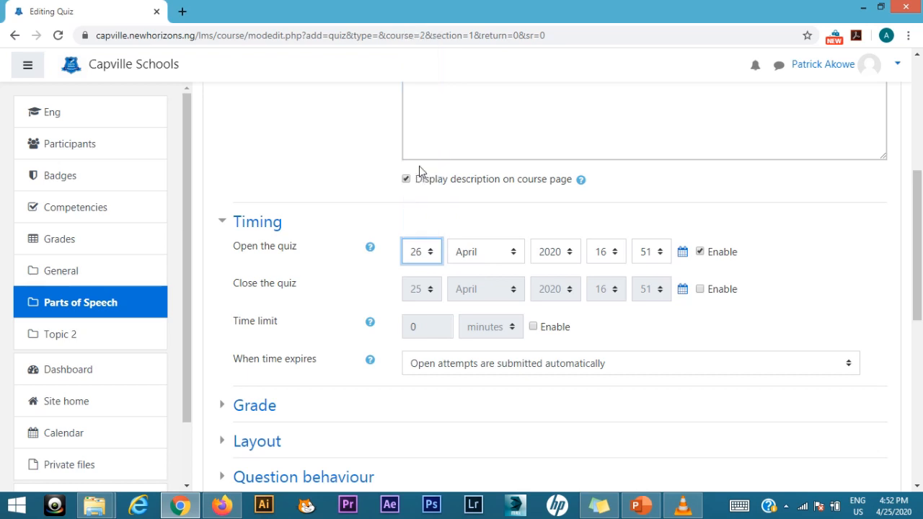
Step: Enable the quiz's closing date with its day set to 26 April 2020, and collapse the Timing settings
click(700, 290)
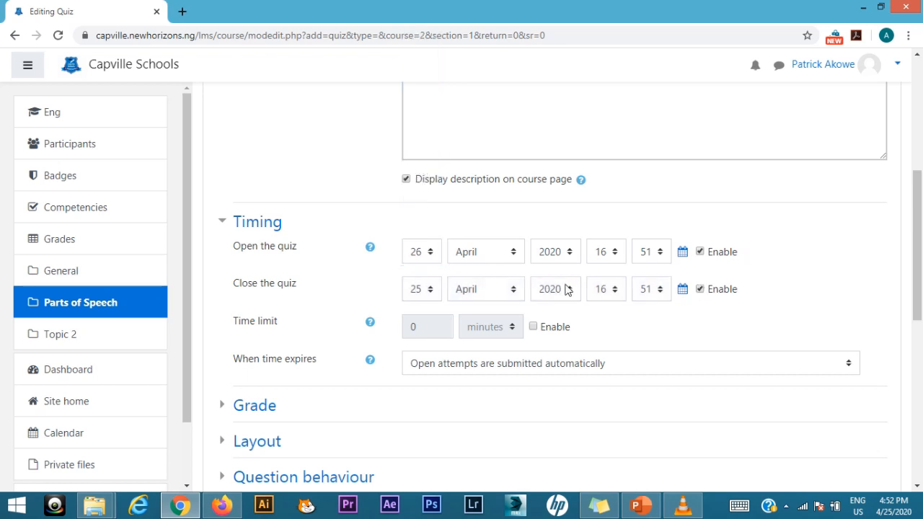
click(429, 289)
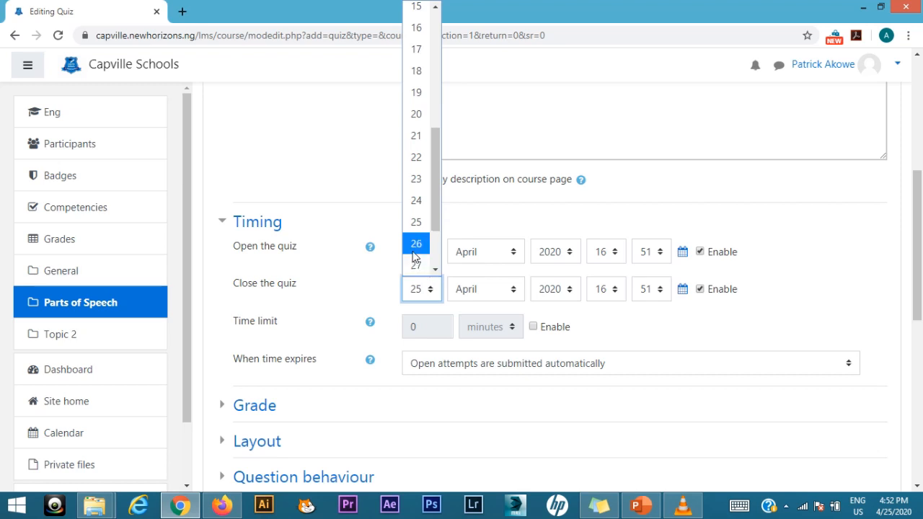
click(416, 246)
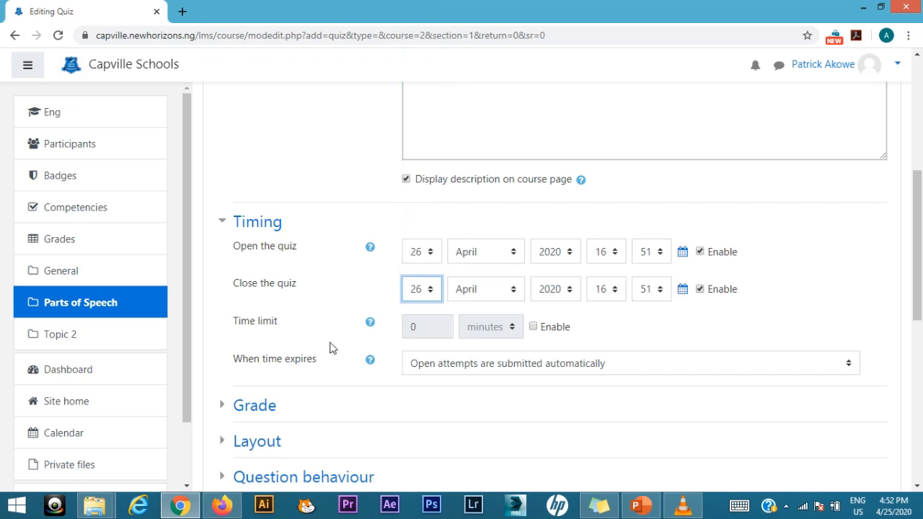
click(224, 224)
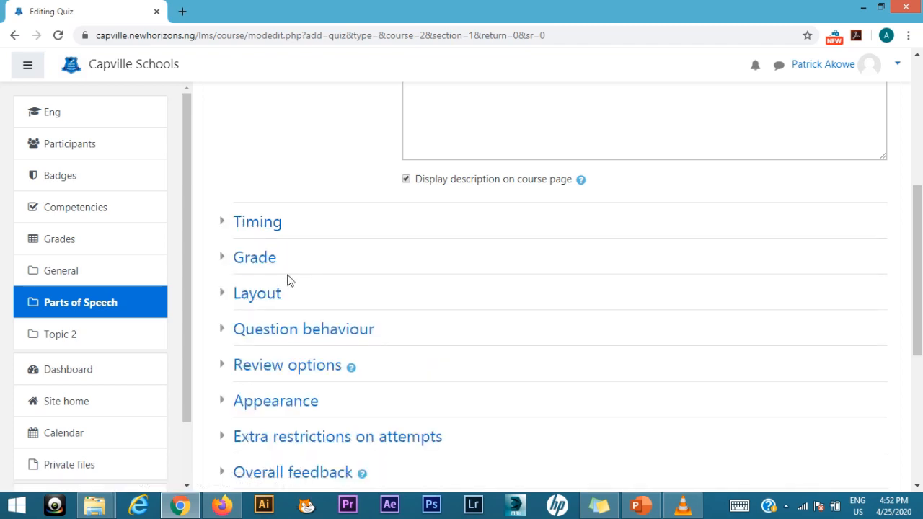
Step: Limit the quiz to 1 allowed attempt in the Grade settings, leaving the grade to pass empty, and collapse the section
click(226, 258)
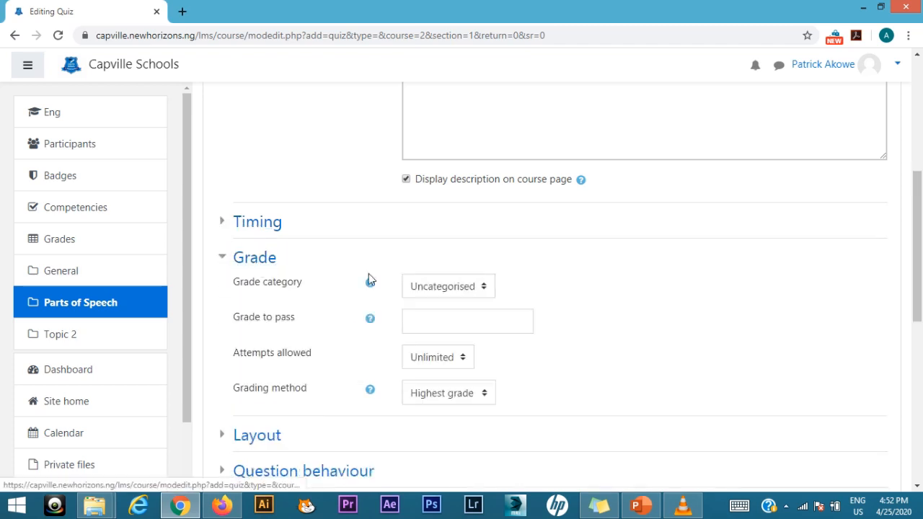
click(437, 288)
click(441, 287)
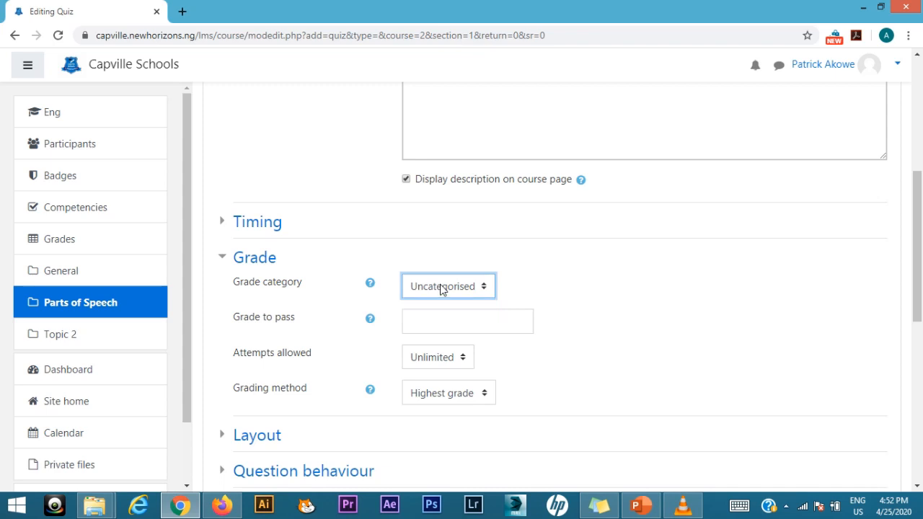
click(458, 322)
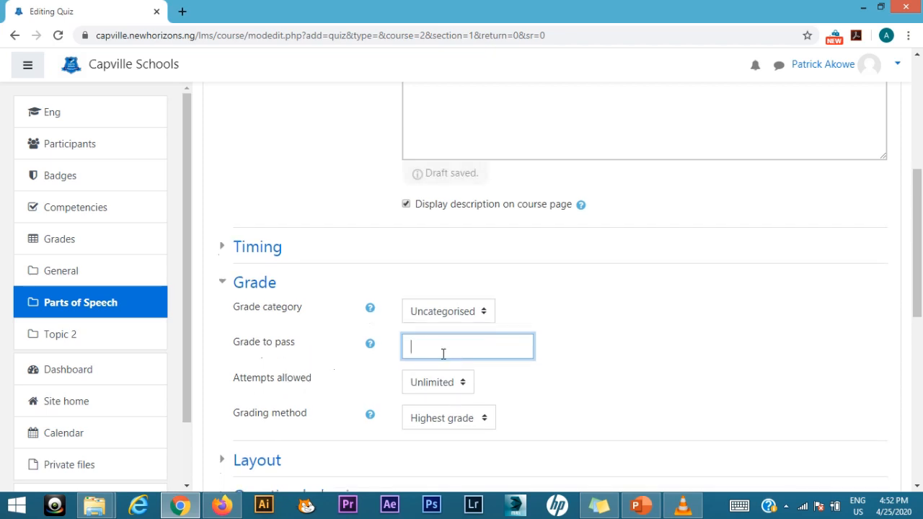
click(435, 383)
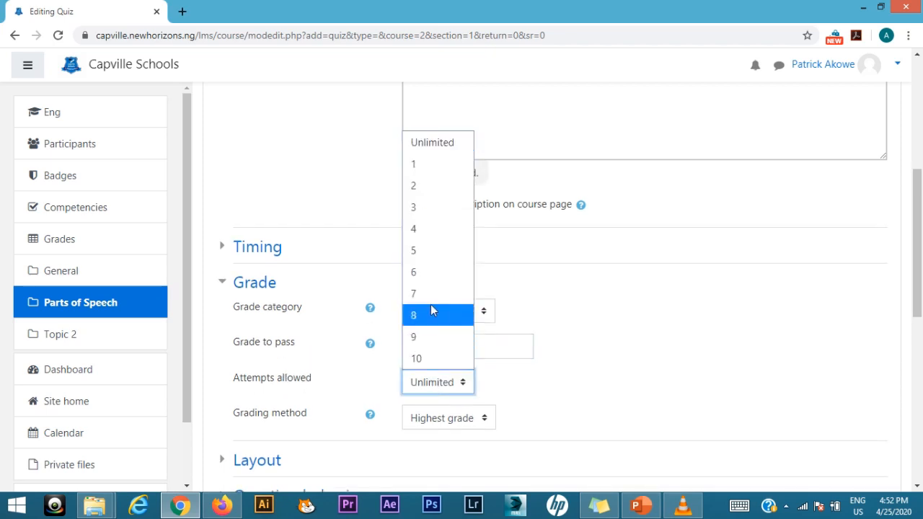
click(435, 164)
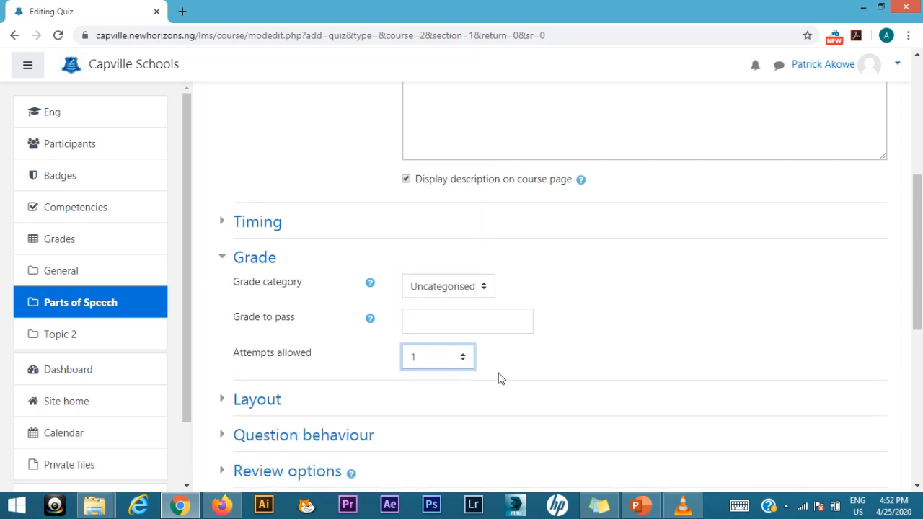
scroll(501, 378, down, 2)
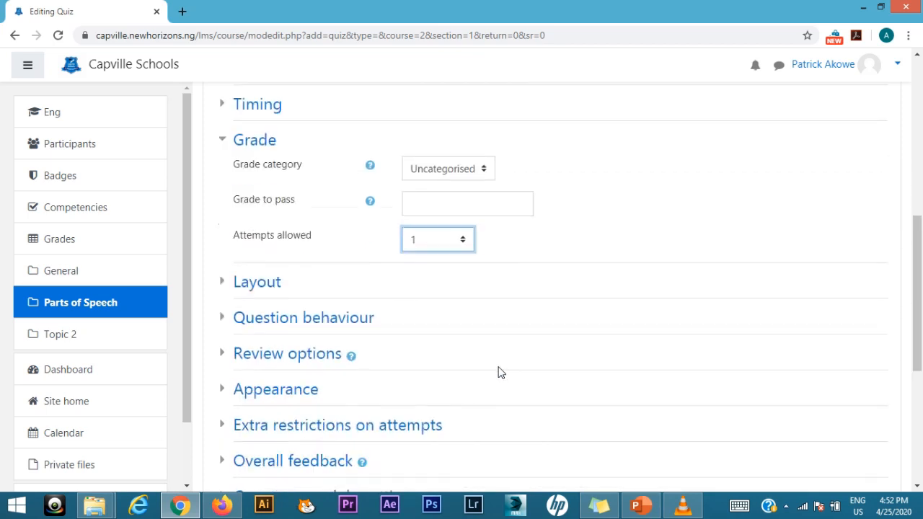
click(225, 137)
Step: Set the quiz layout to start a new page every 2 questions, and collapse the Layout settings
click(225, 176)
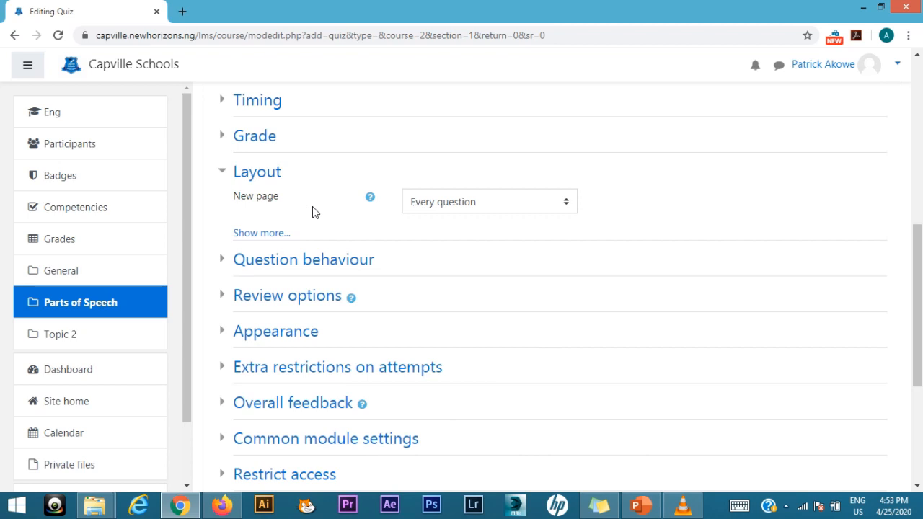
click(490, 208)
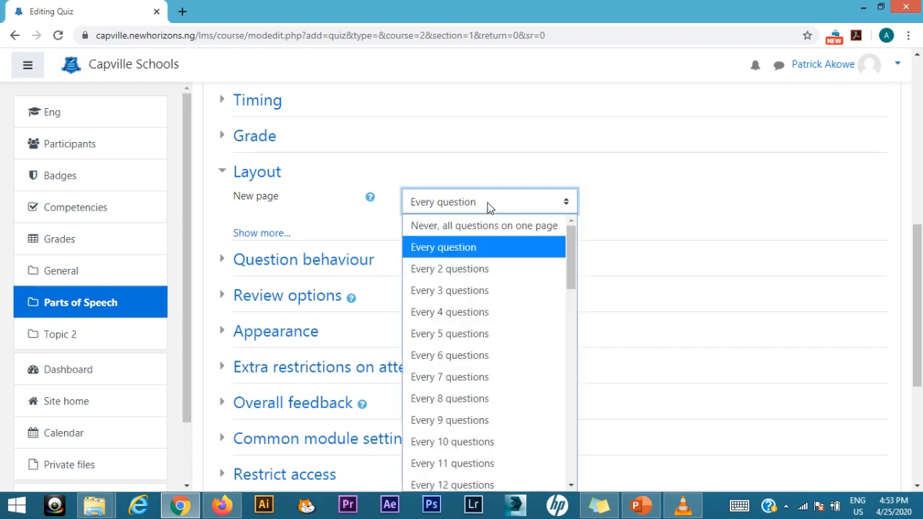
click(470, 271)
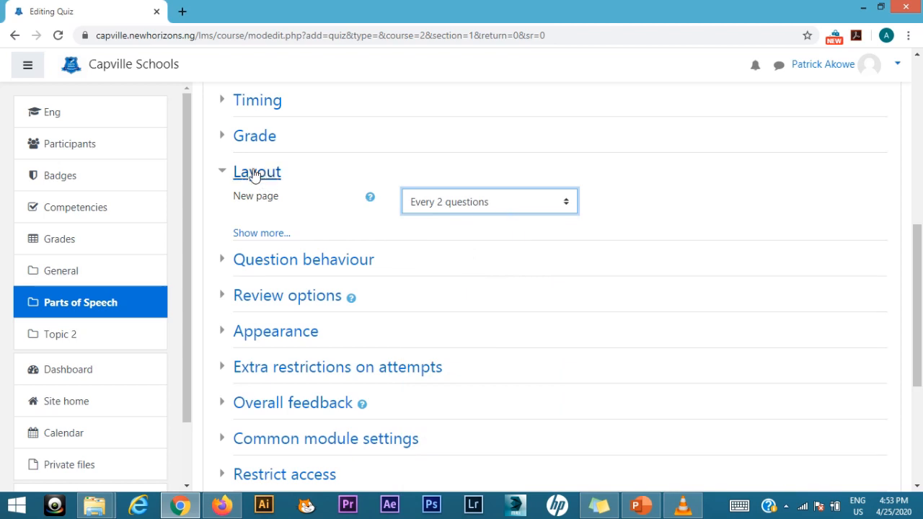
click(226, 175)
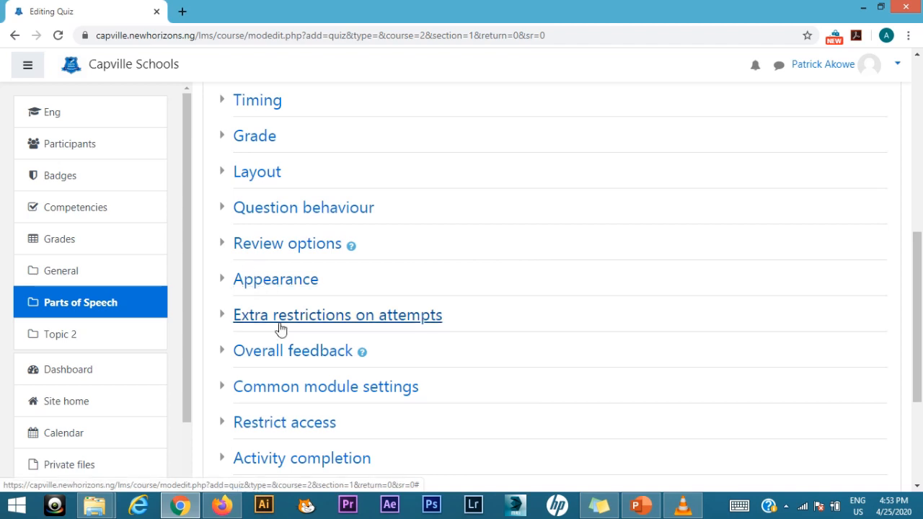
Step: Save the quiz with its remaining settings left as they are and return to the course
scroll(302, 434, down, 3)
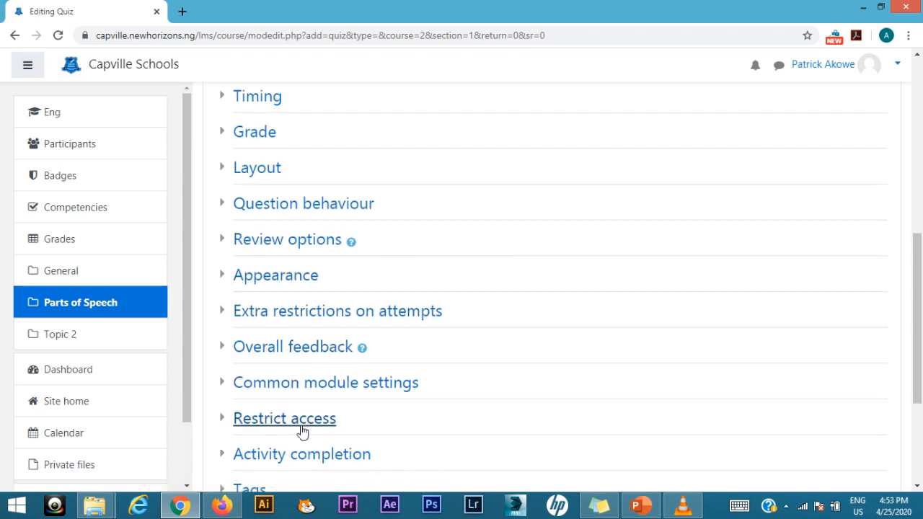
scroll(303, 420, down, 1)
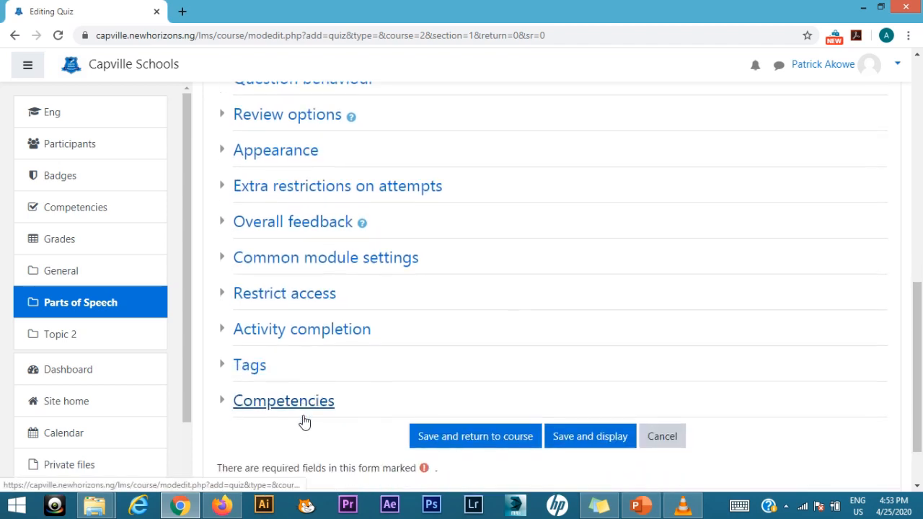
click(467, 445)
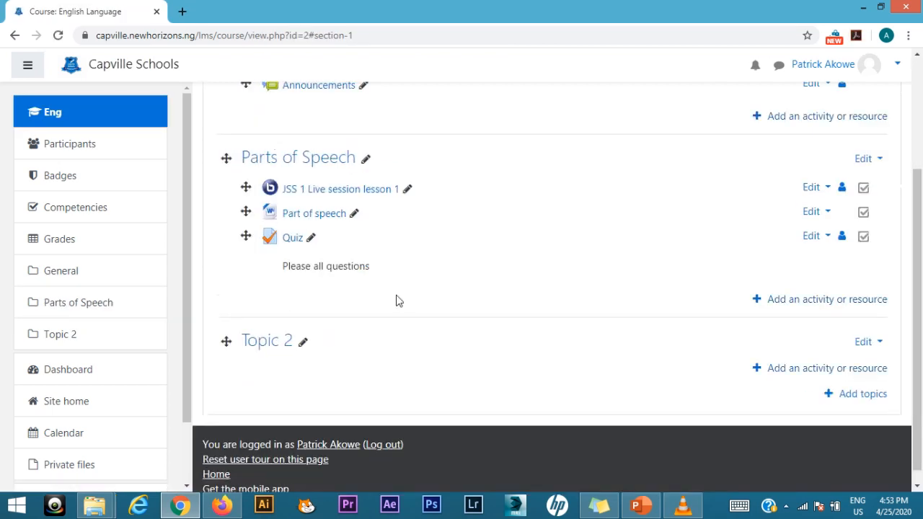
Step: Add an Assignment activity to the Parts of Speech topic and name it "Assignment - Parts of Speech"
click(812, 300)
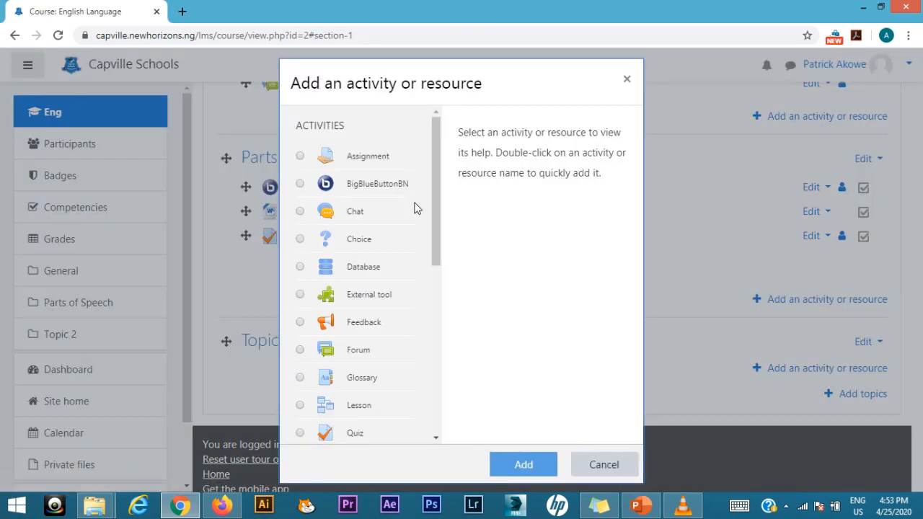
click(353, 157)
click(524, 466)
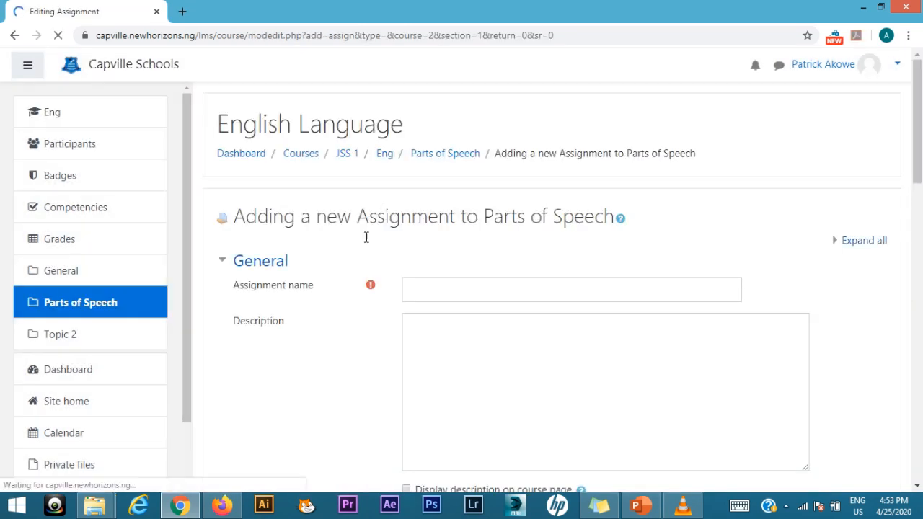
click(428, 287)
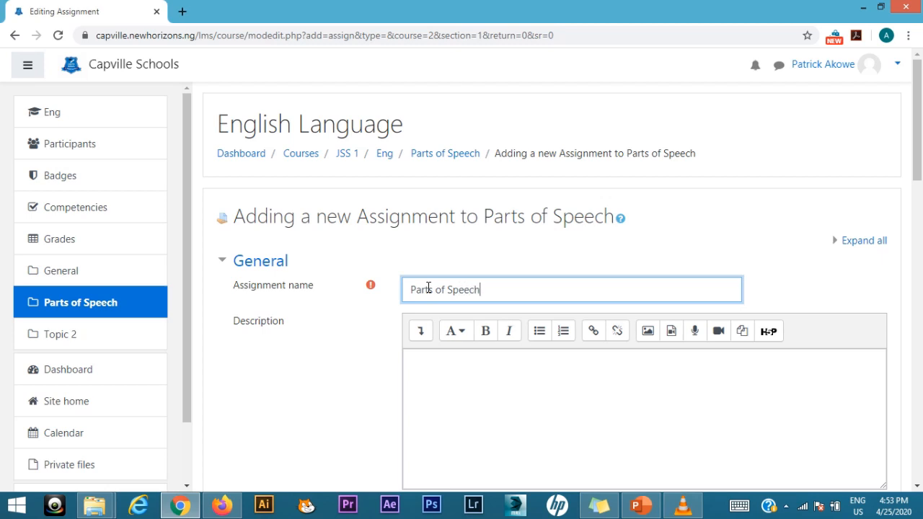
text(Assignment)
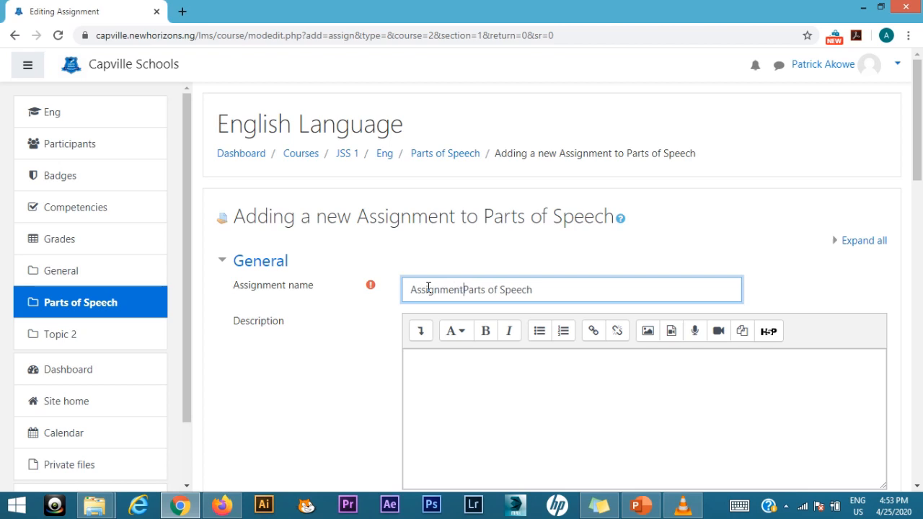
text( -)
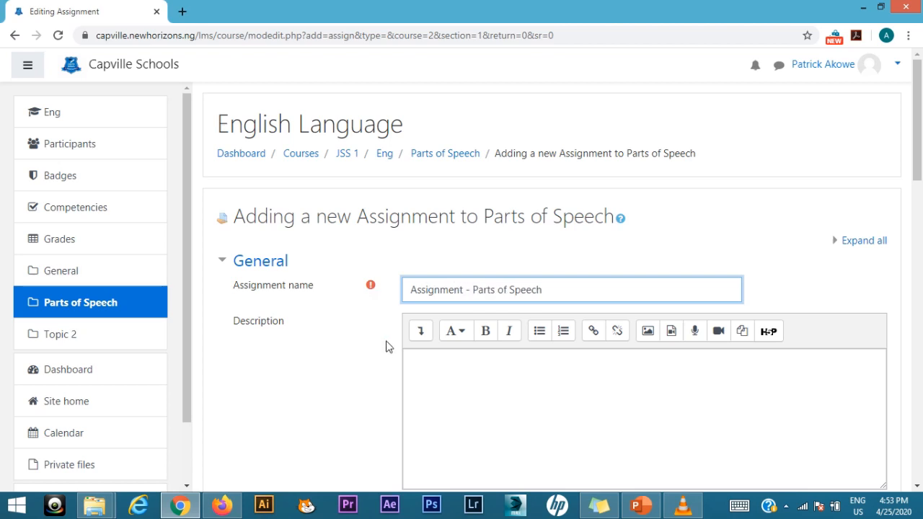
Step: Upload the Word document Training.docx from the Desktop to the assignment's additional files
scroll(387, 347, down, 3)
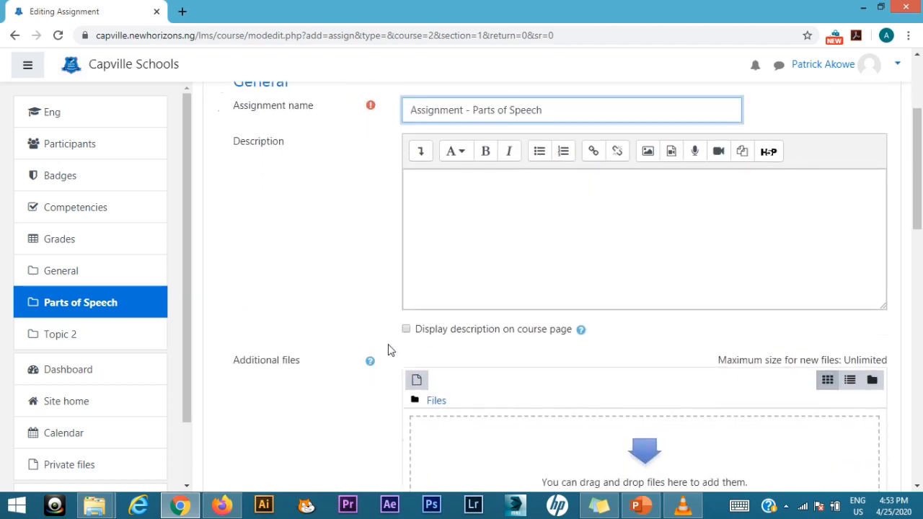
scroll(388, 349, down, 3)
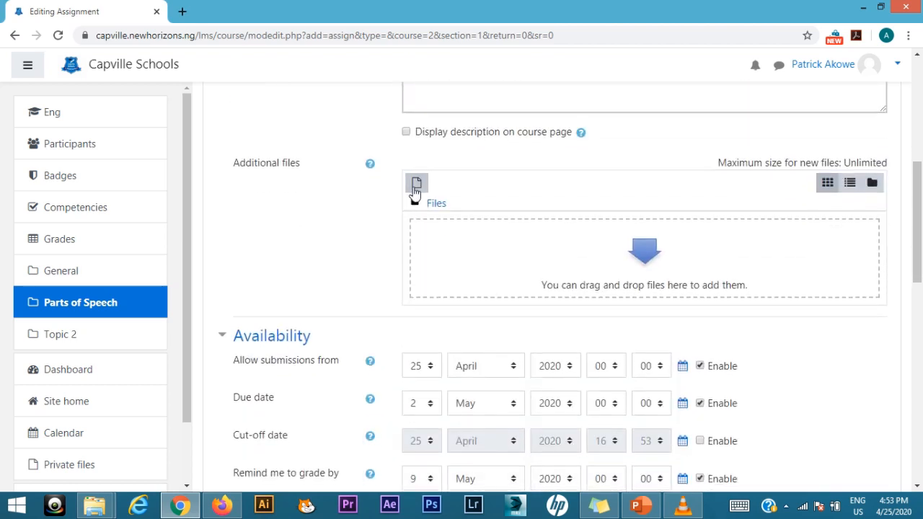
click(417, 187)
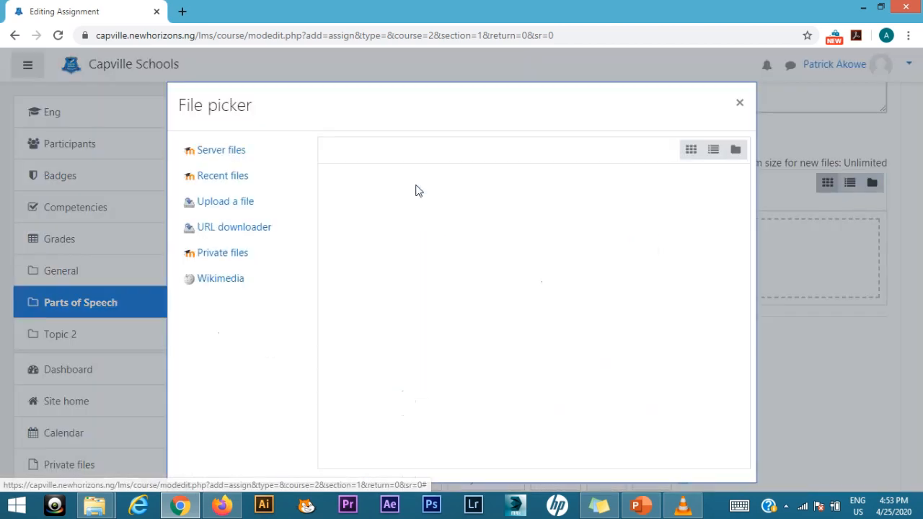
click(233, 203)
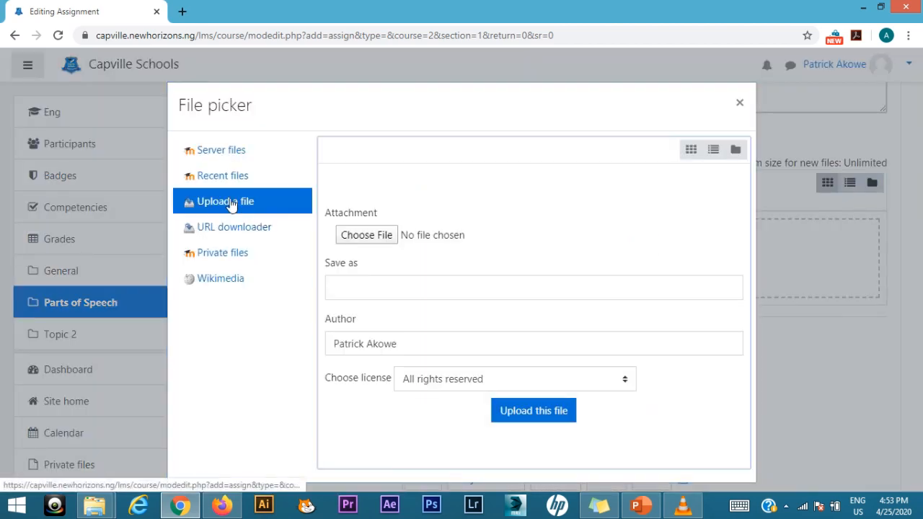
click(372, 237)
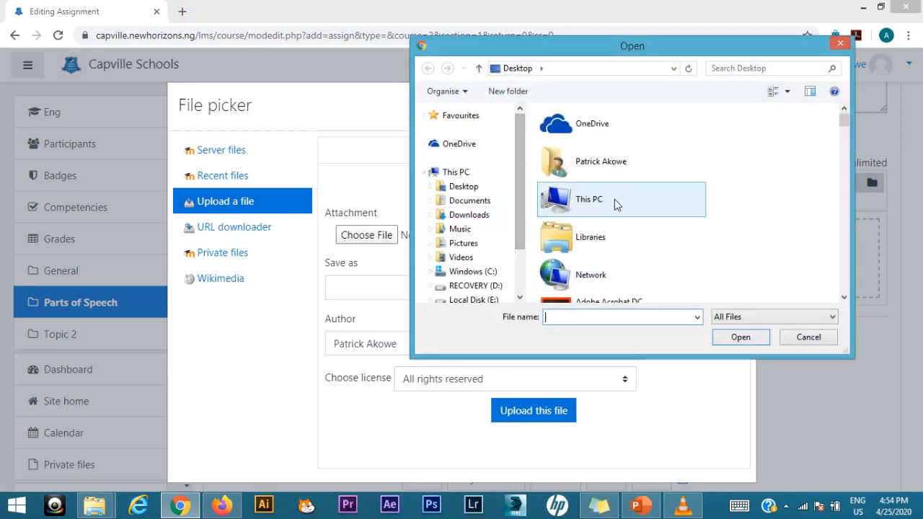
scroll(668, 231, down, 15)
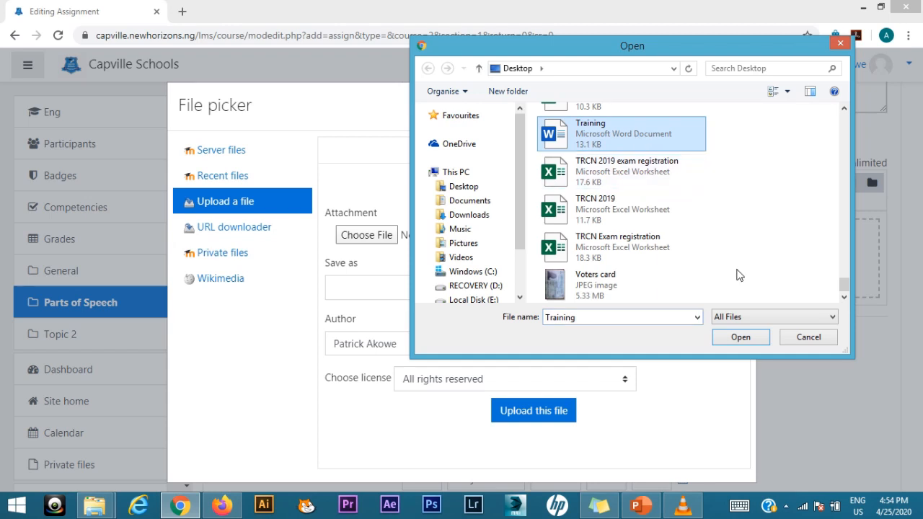
click(741, 337)
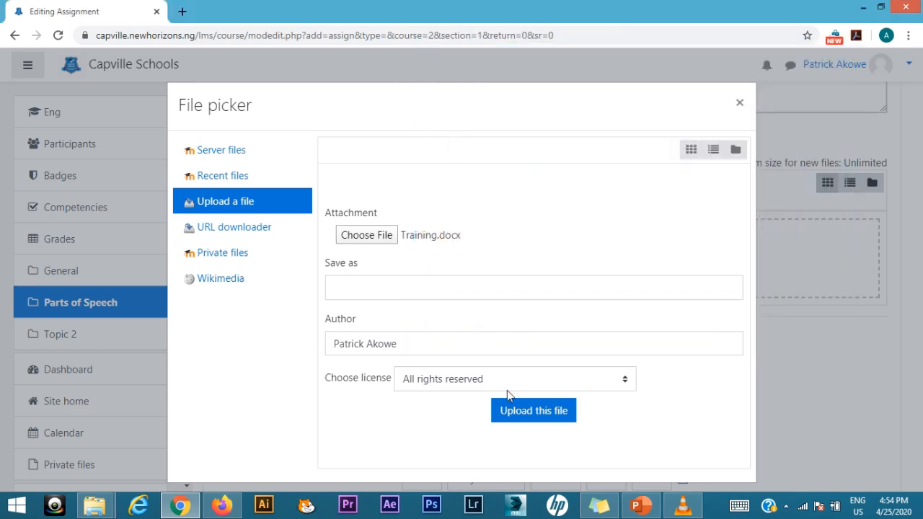
click(548, 411)
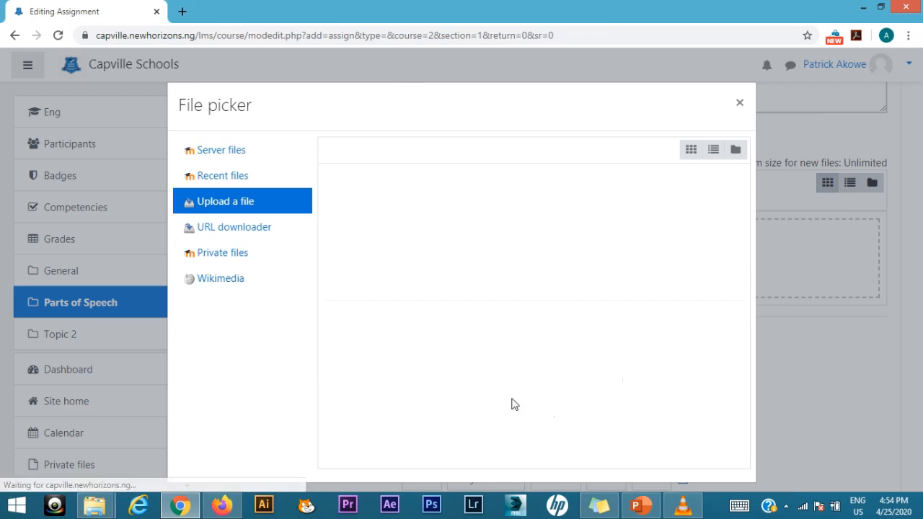
Step: Set the assignment to allow submissions from 27 April 2020
scroll(355, 316, down, 4)
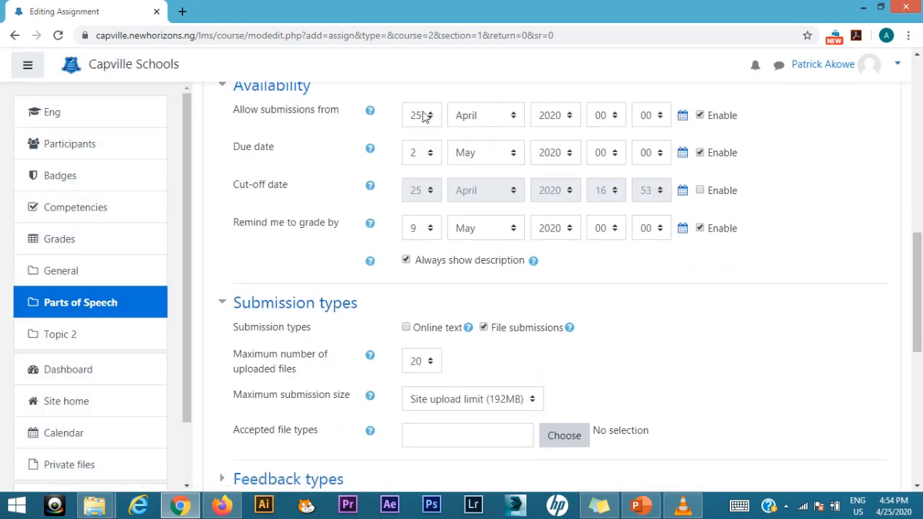
click(426, 116)
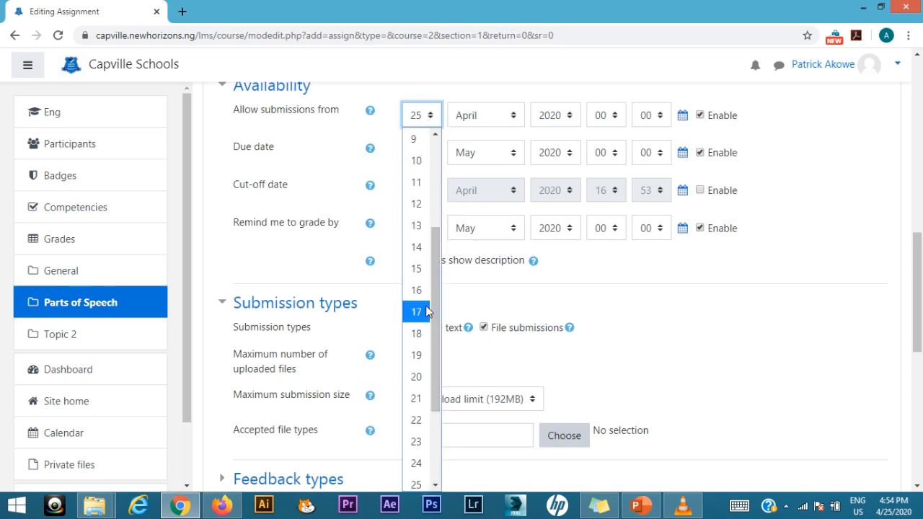
scroll(416, 173, up, 1)
scroll(416, 355, down, 3)
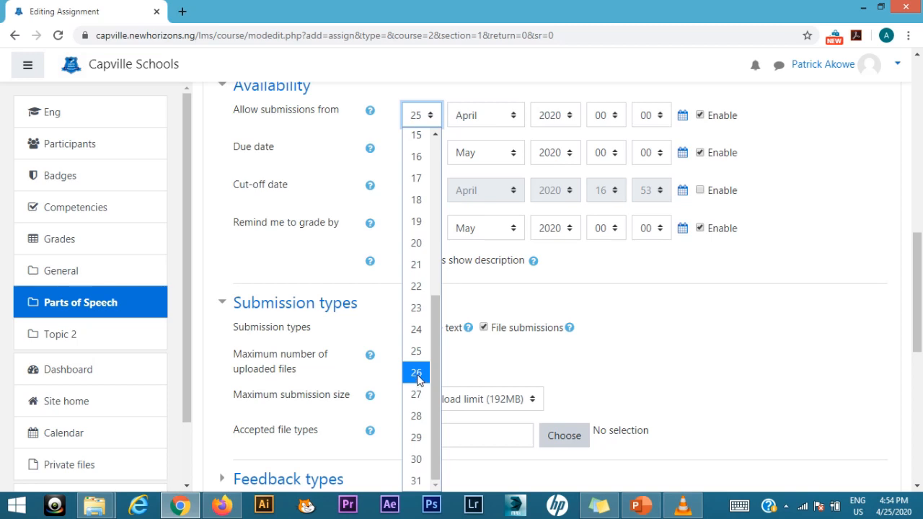
click(420, 395)
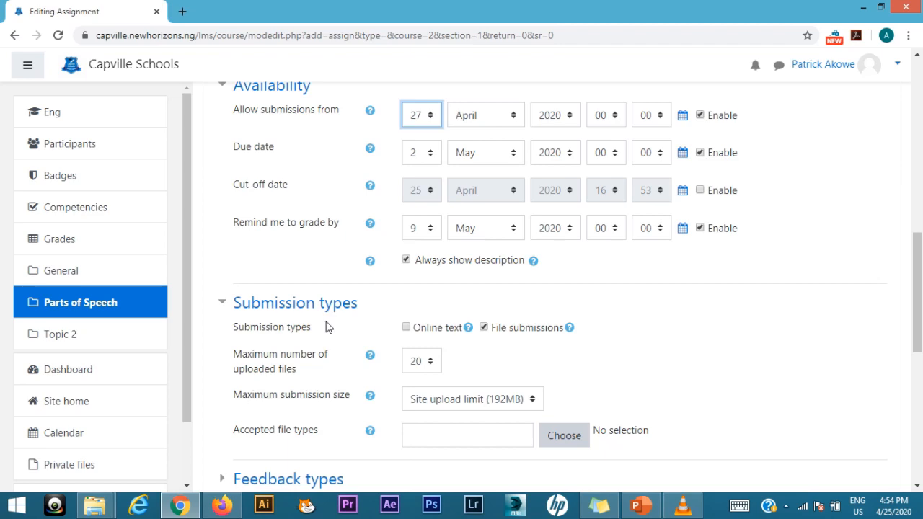
Step: Save the assignment and return to the course
scroll(326, 320, down, 2)
scroll(326, 320, down, 5)
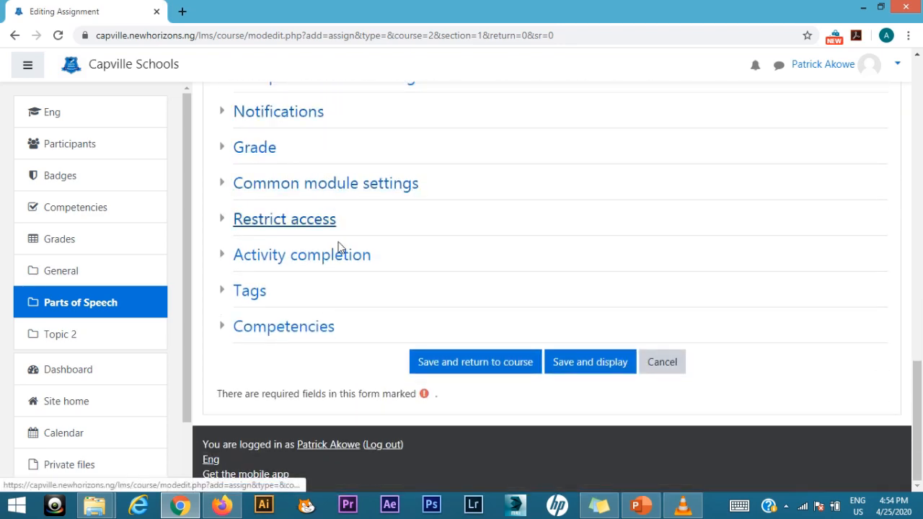
click(464, 371)
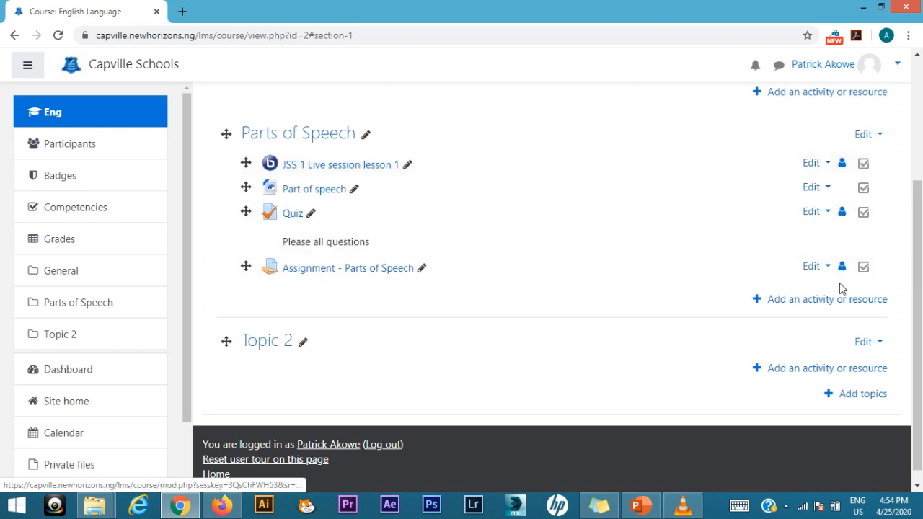
Step: Add a URL resource to the Parts of Speech topic and name it "Video session"
click(833, 305)
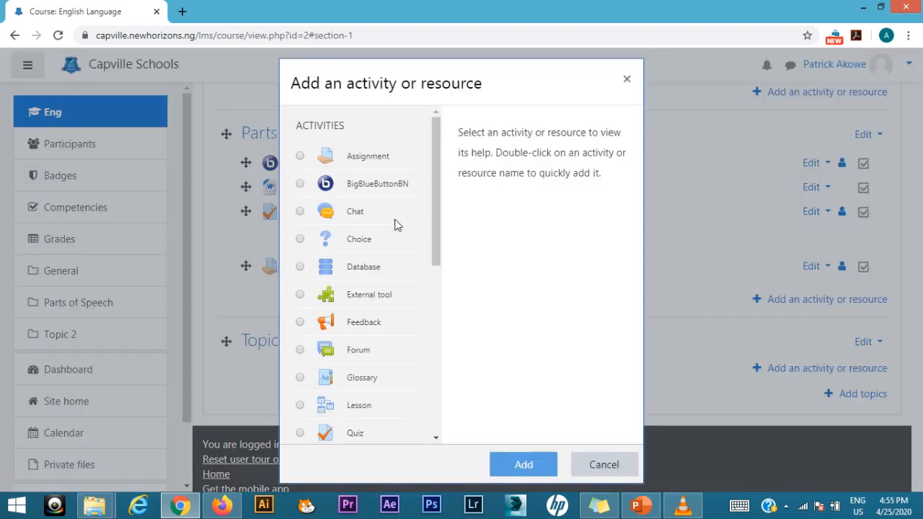
scroll(370, 264, down, 5)
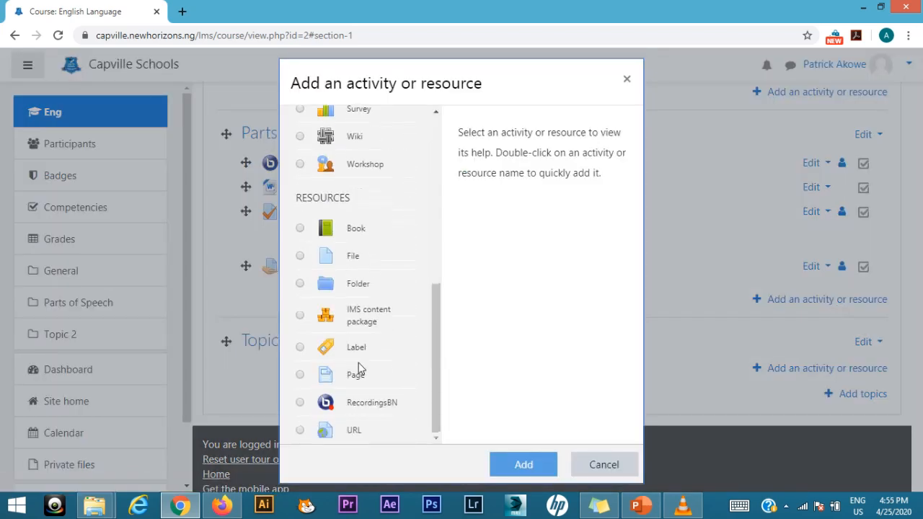
click(355, 433)
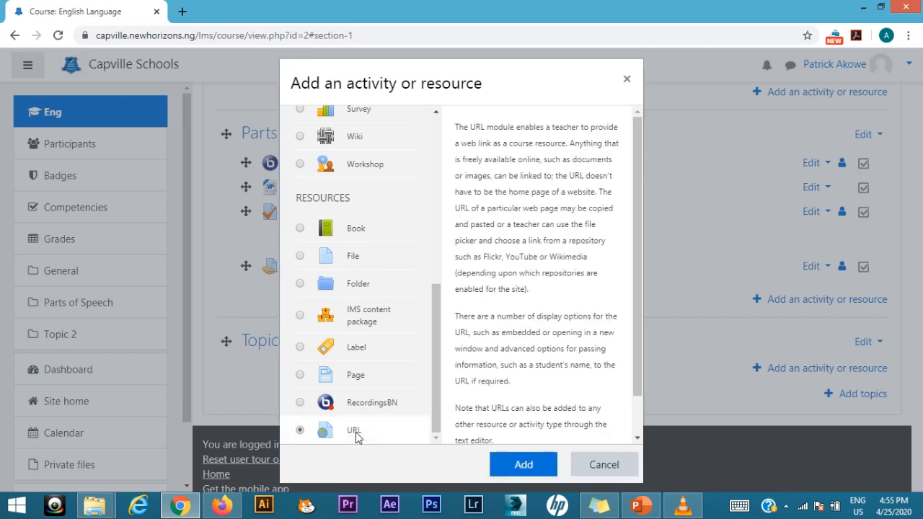
click(521, 466)
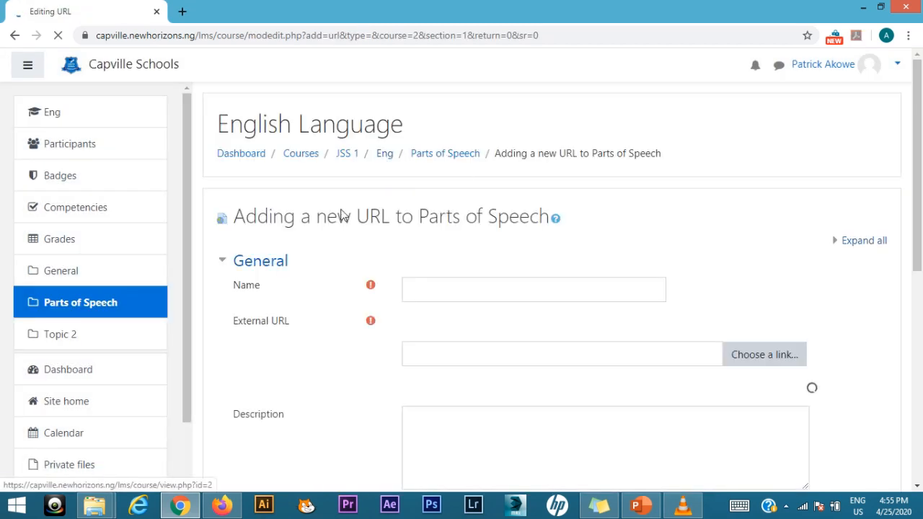
click(433, 288)
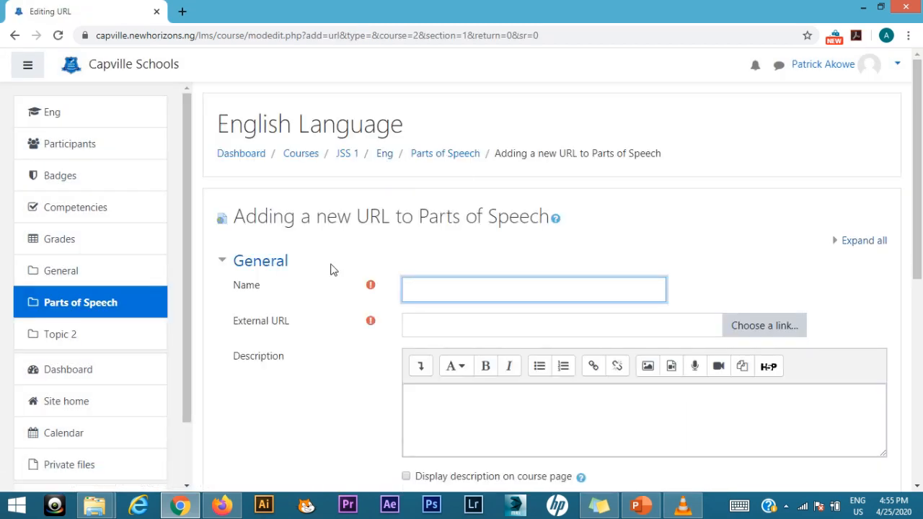
text(Video session)
Step: Switch to YouTube Studio in Firefox and copy the video link of "Year 1 Week 1 Video lesson"
click(759, 327)
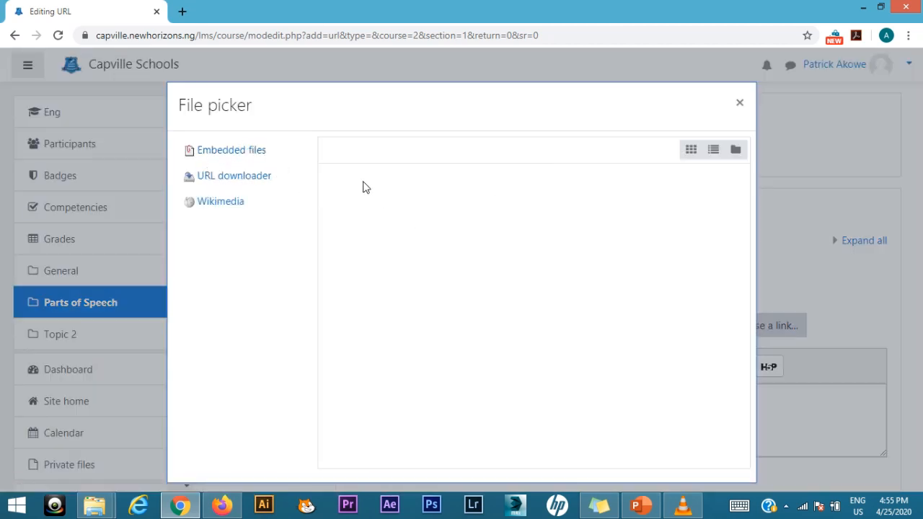
click(740, 104)
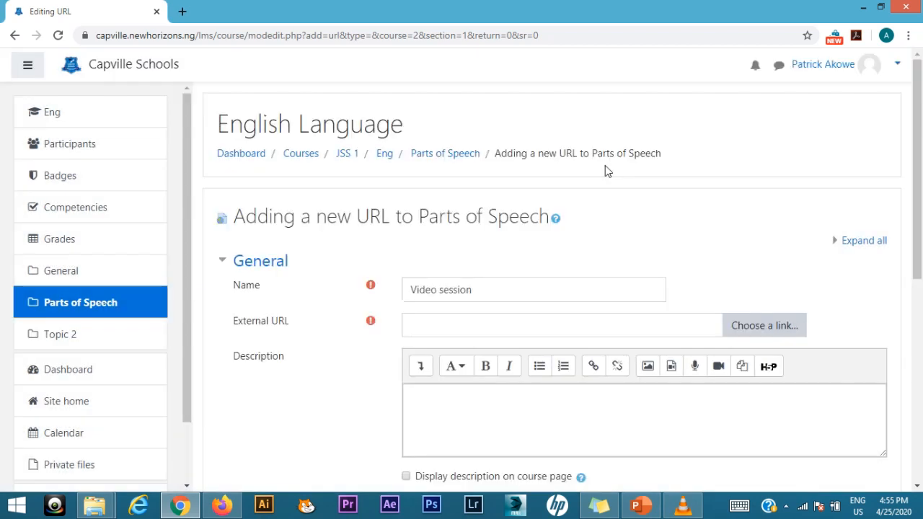
click(222, 508)
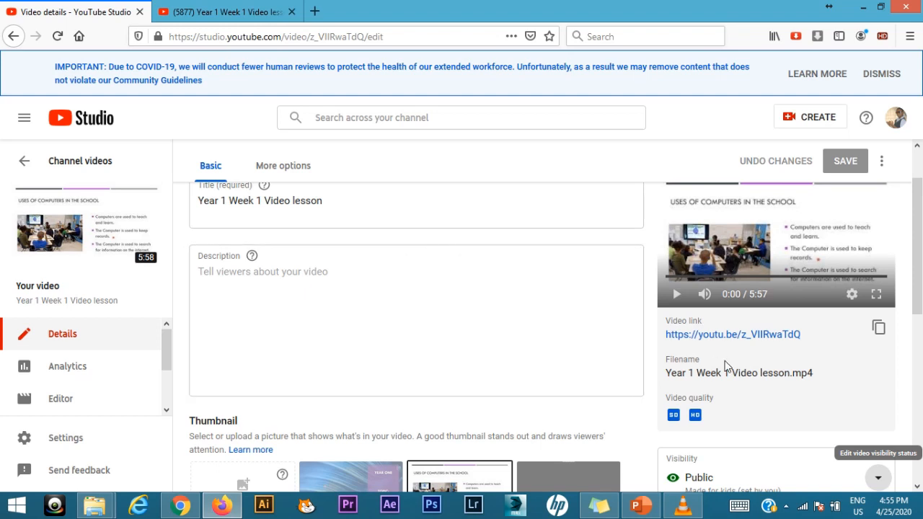
click(879, 329)
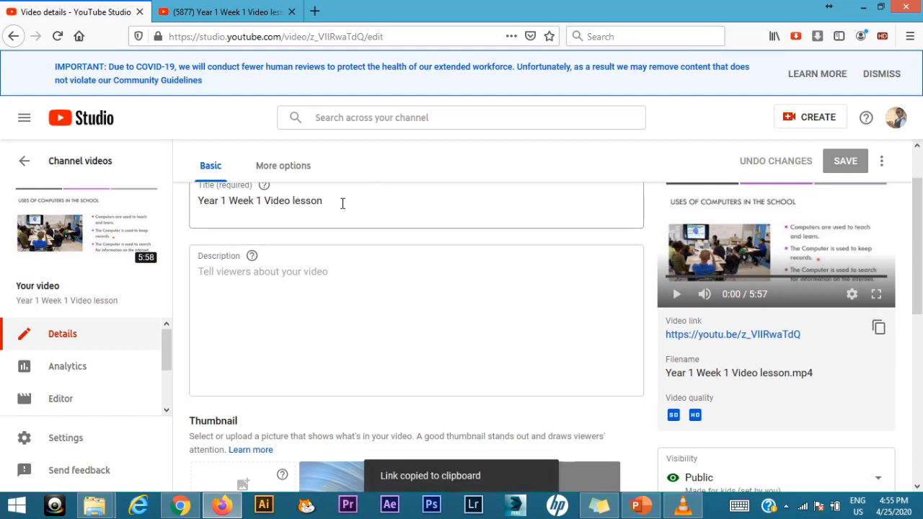
Step: Switch back to Moodle in Chrome, paste the copied YouTube link as the Video session's external URL, and save, returning to the course
key(alt+Tab)
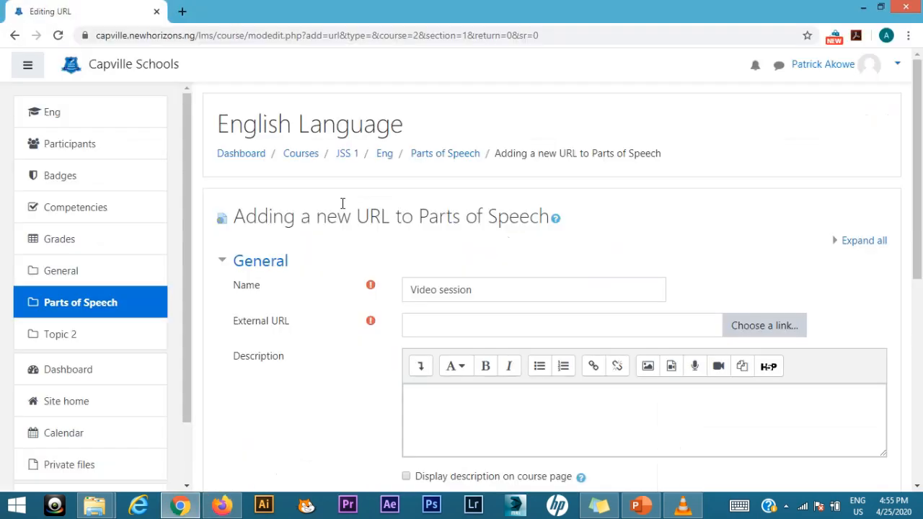
click(602, 327)
right_click(603, 326)
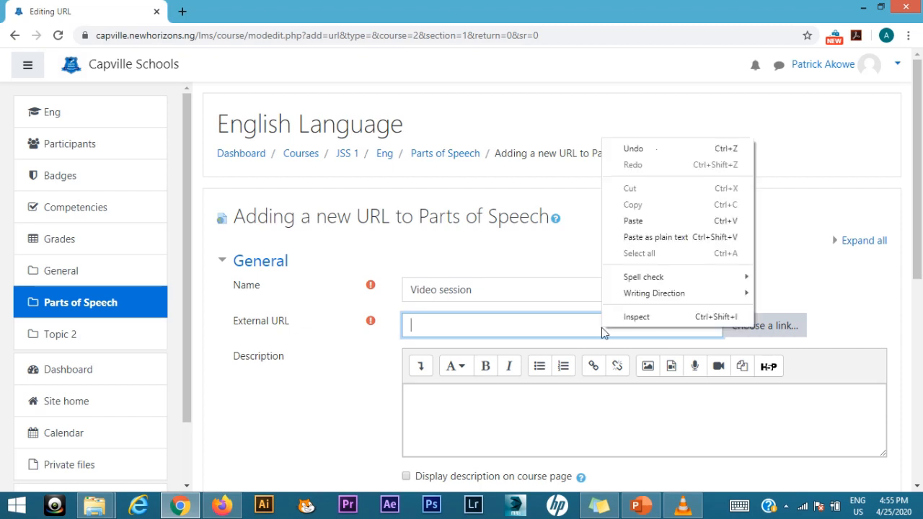
click(639, 221)
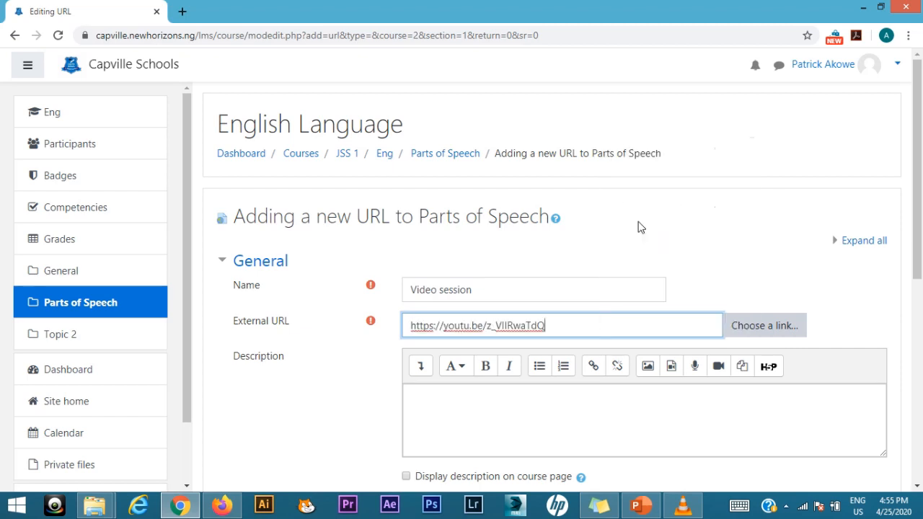
scroll(342, 421, down, 3)
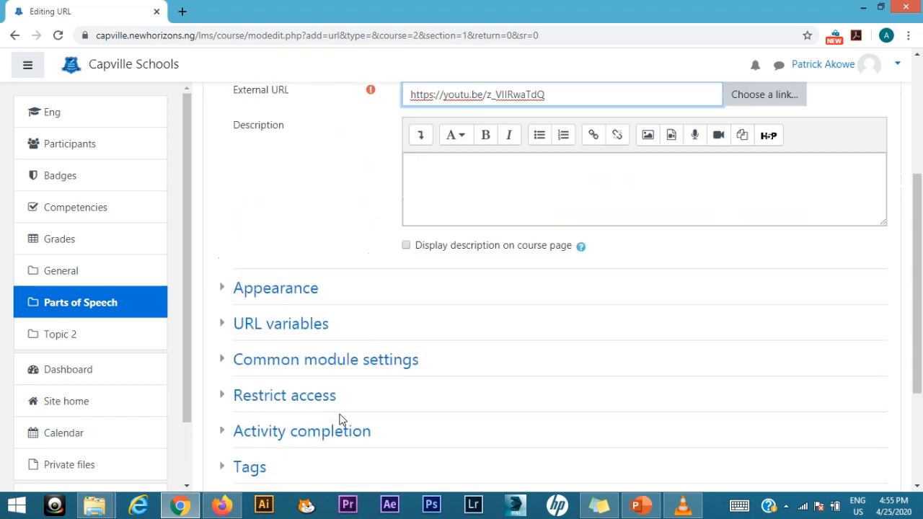
scroll(354, 286, down, 2)
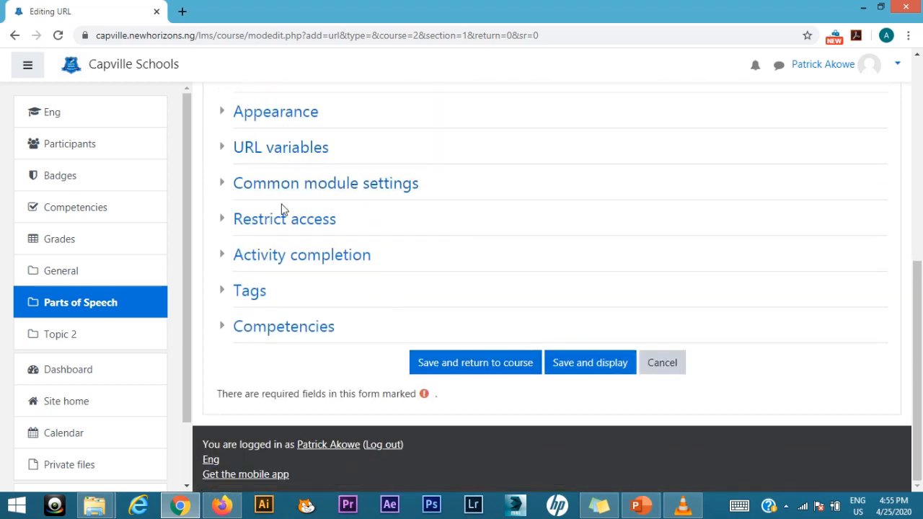
click(484, 364)
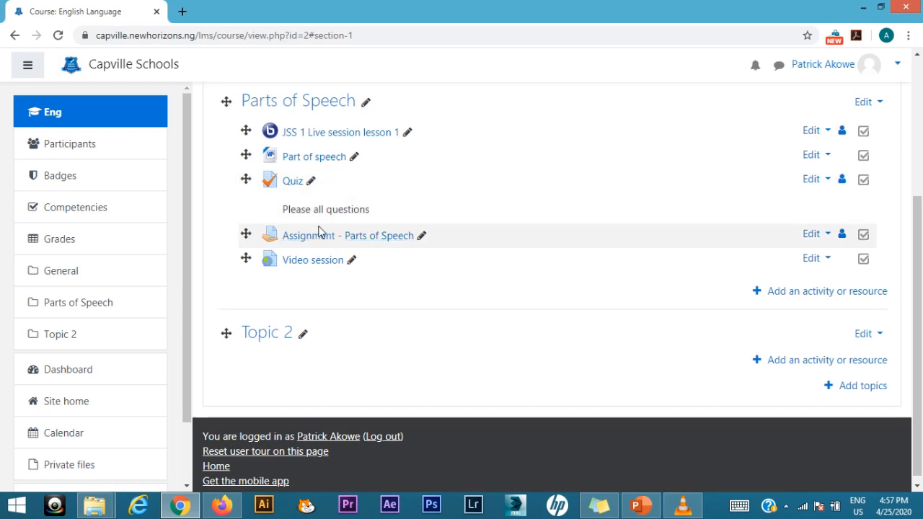
Step: Open the Quiz activity in the Parts of Speech topic and go to its question editing page
click(296, 184)
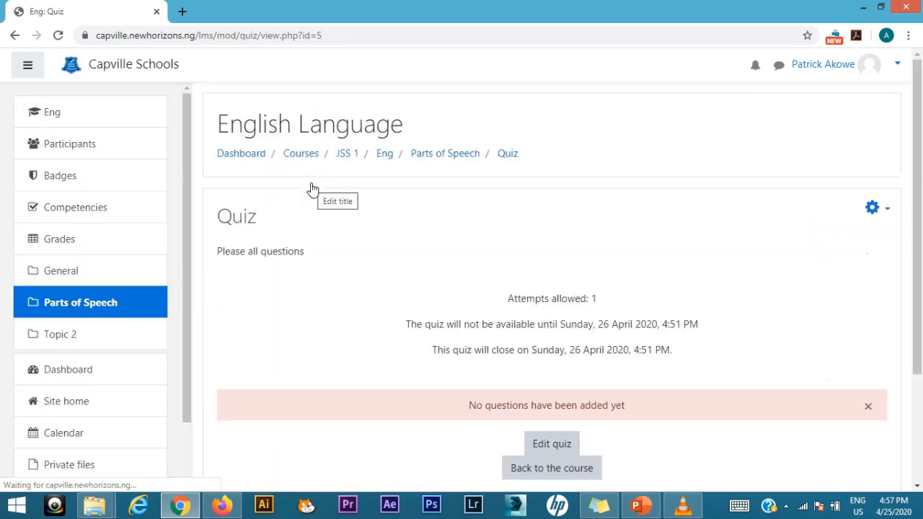
scroll(461, 364, down, 1)
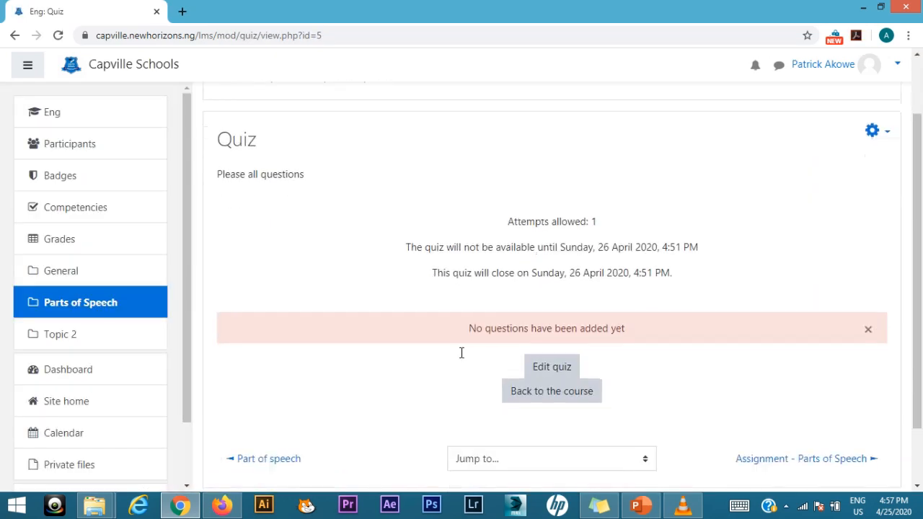
click(551, 370)
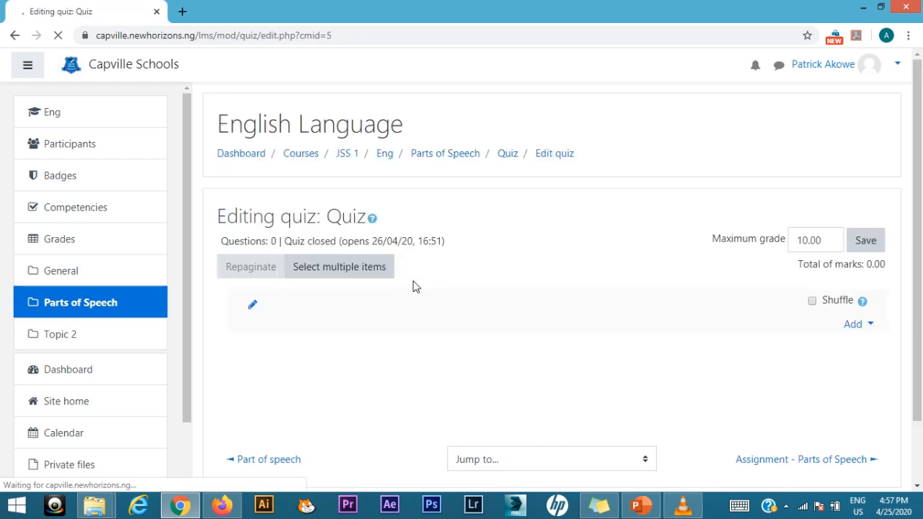
scroll(389, 292, down, 1)
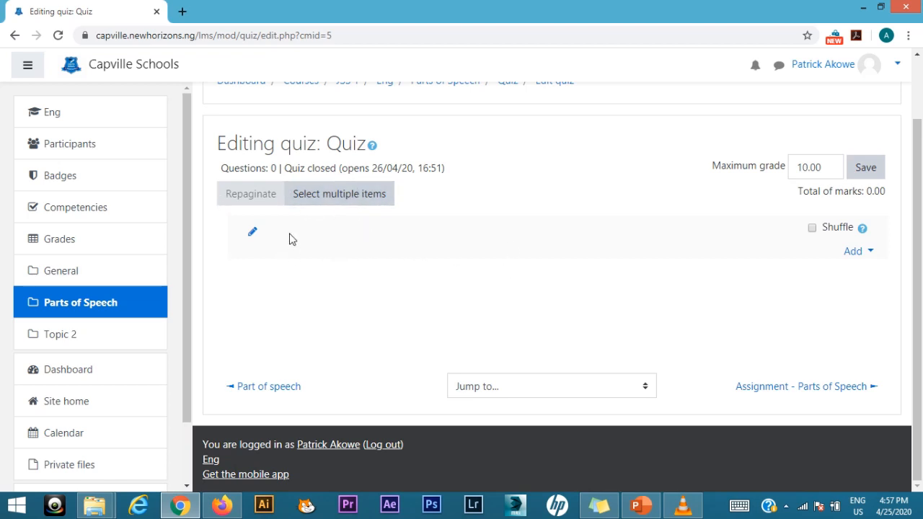
scroll(290, 239, up, 1)
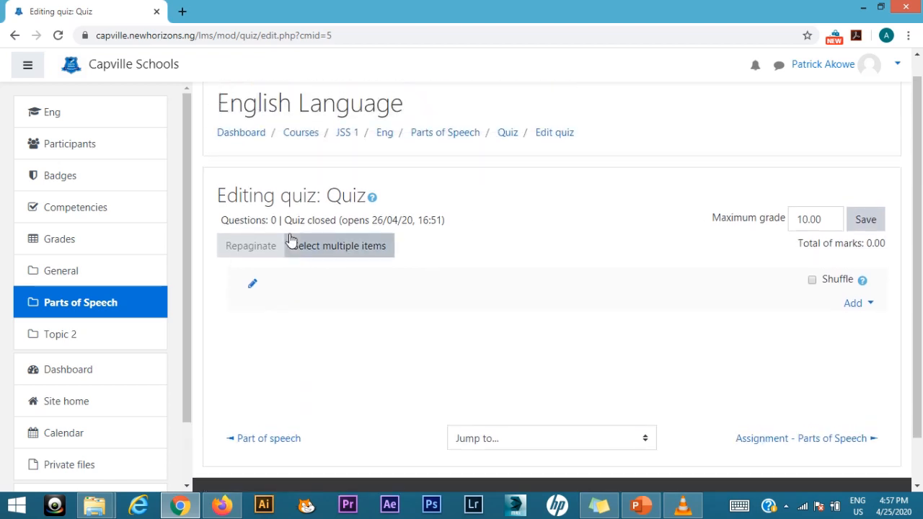
mouse_move(380, 6)
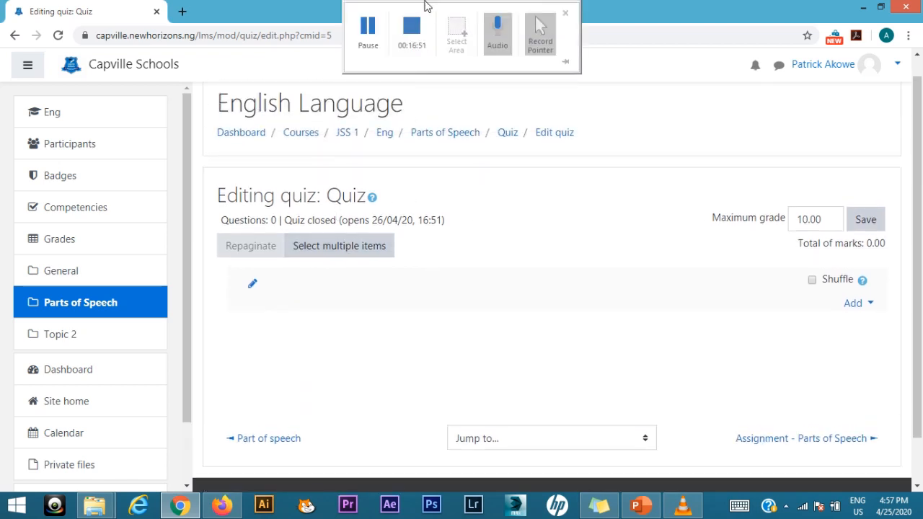